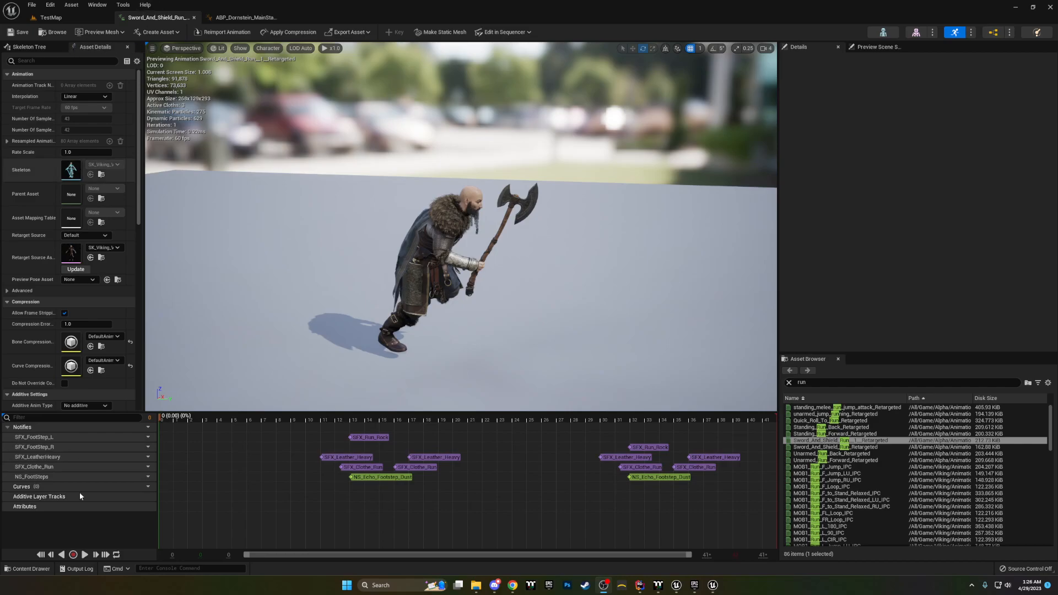
Step: Play the run animation in the preview and pause it near the first group of footstep notifies
click(84, 554)
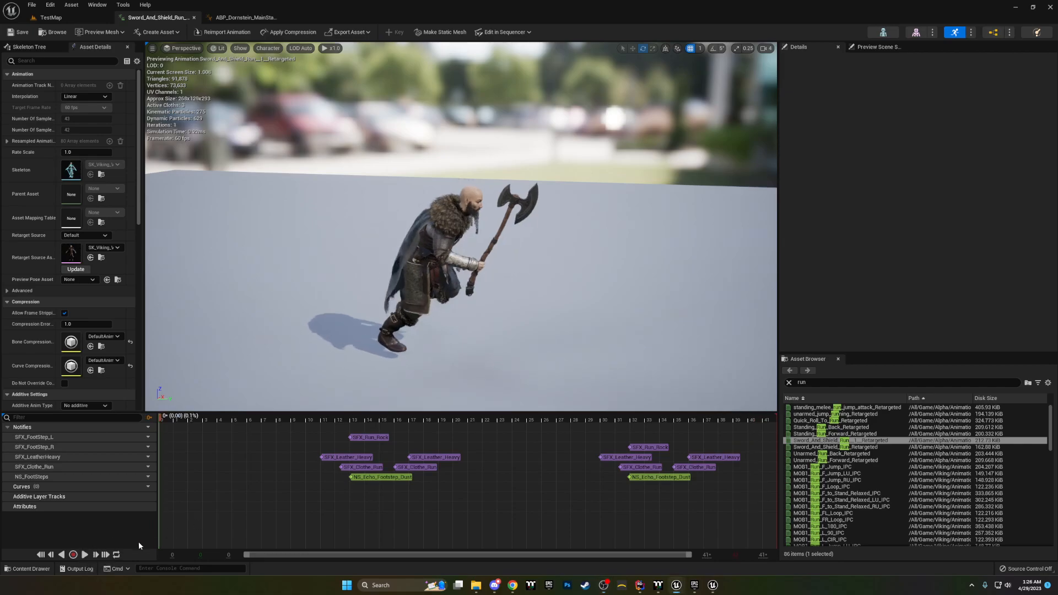
click(84, 555)
click(84, 554)
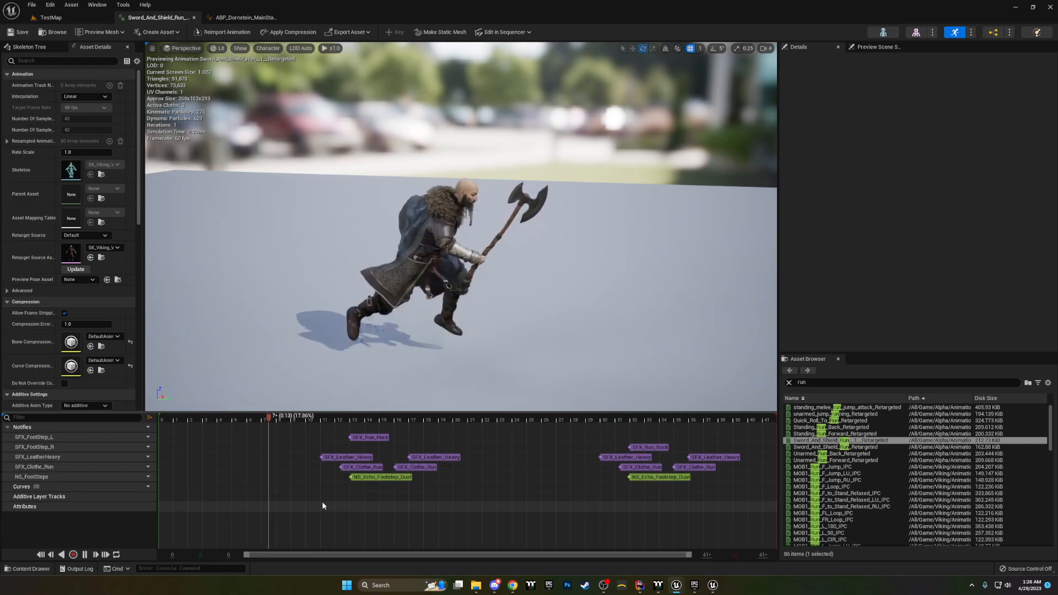
click(84, 554)
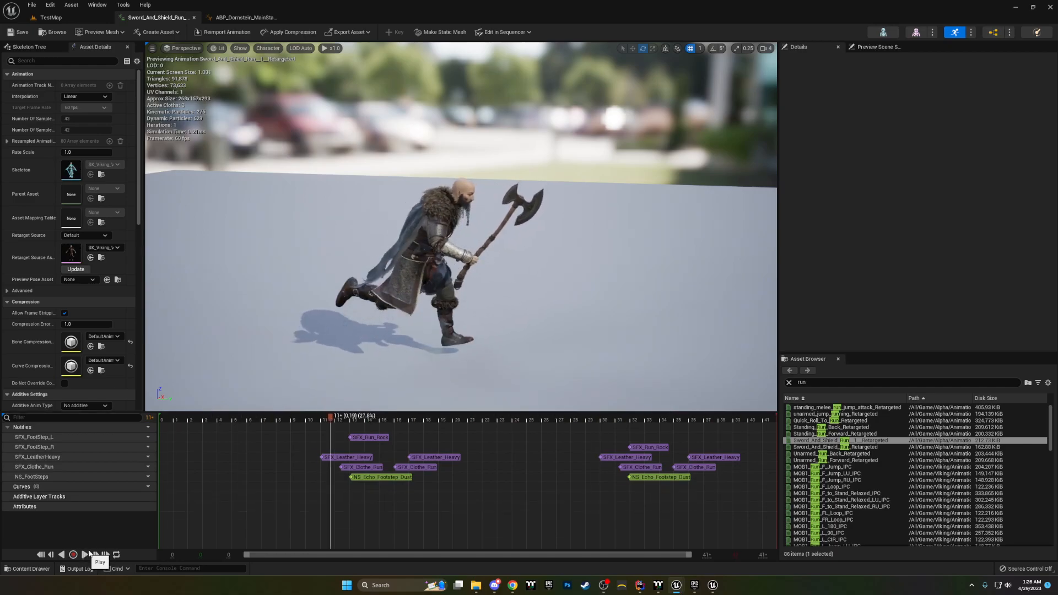
Step: Inspect the settings of the first SFX_Run_Rock, SFX_Leather_Heavy and SFX_Clothe_Run sound notifies
click(374, 439)
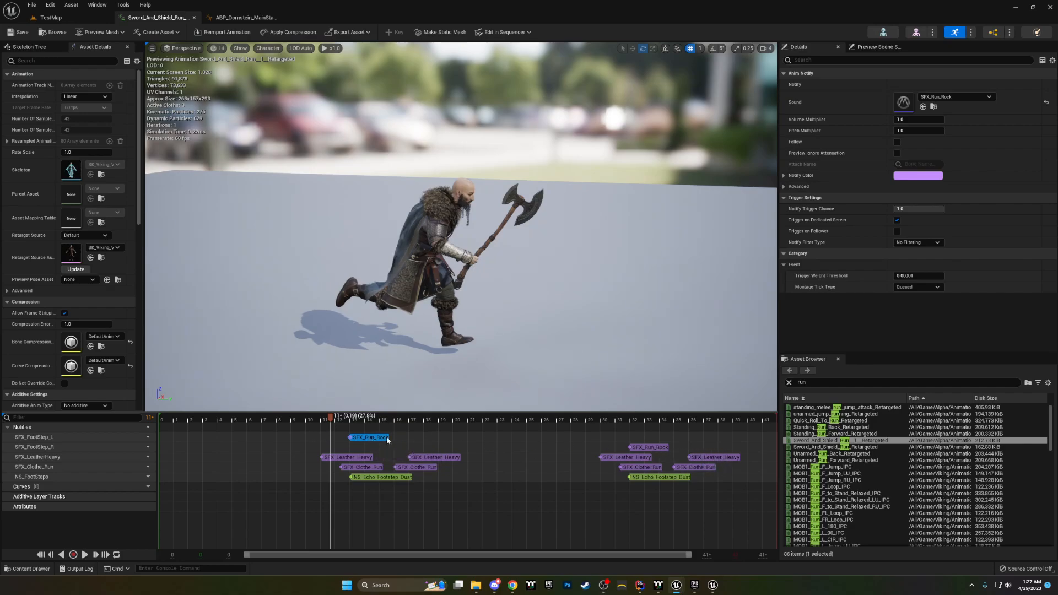
click(347, 459)
click(422, 457)
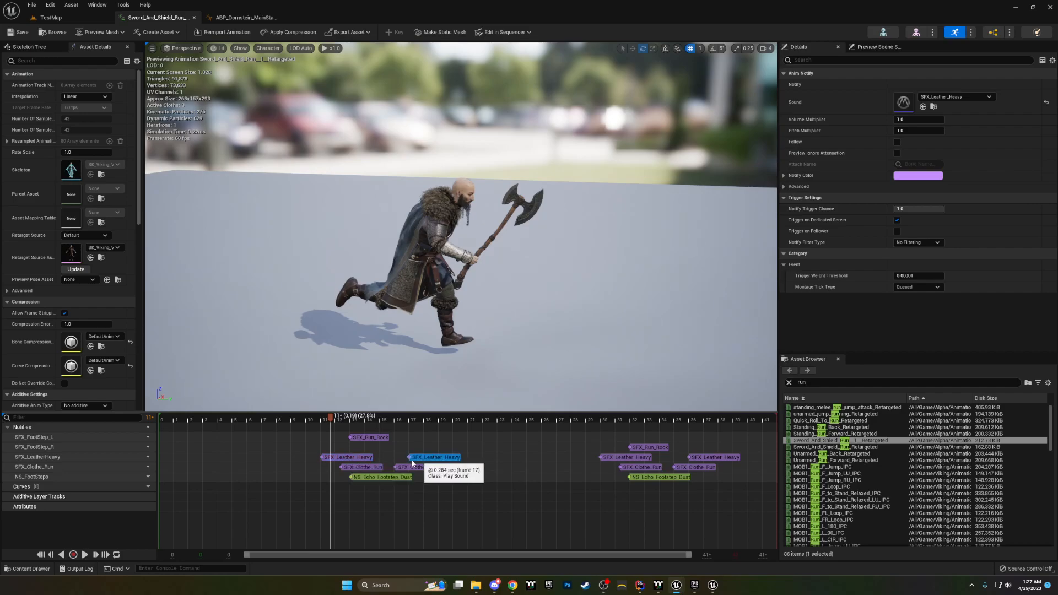
click(361, 461)
click(369, 468)
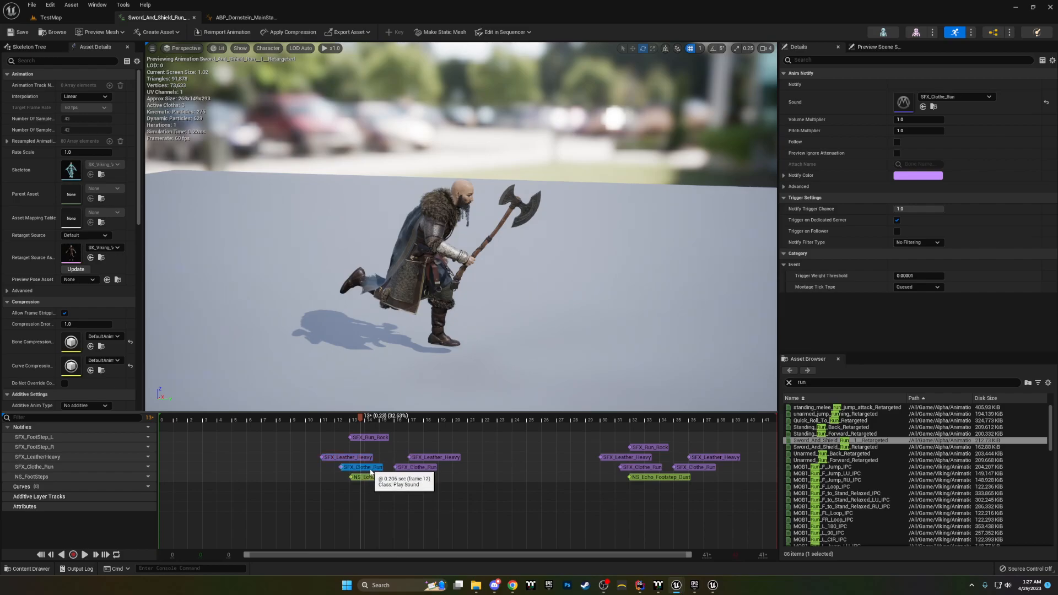
Step: Inspect the second SFX_Leather_Heavy notify and examine the character's leather straps and clothing up close
click(436, 458)
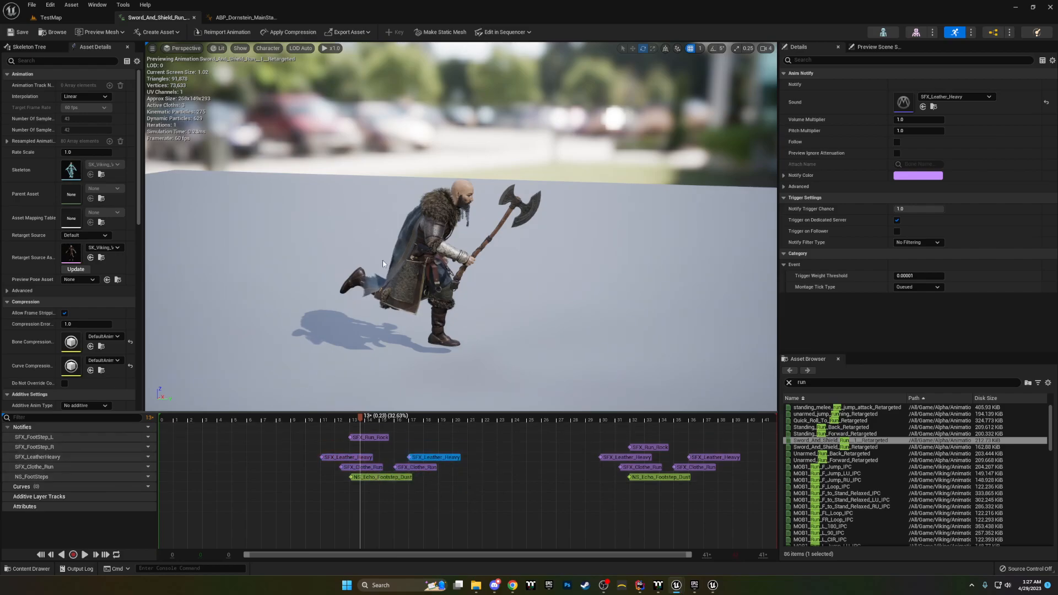
right_drag(370, 303, 226, 320)
mouse_move(484, 268)
right_down()
mouse_move(380, 264)
mouse_move(484, 268)
right_up()
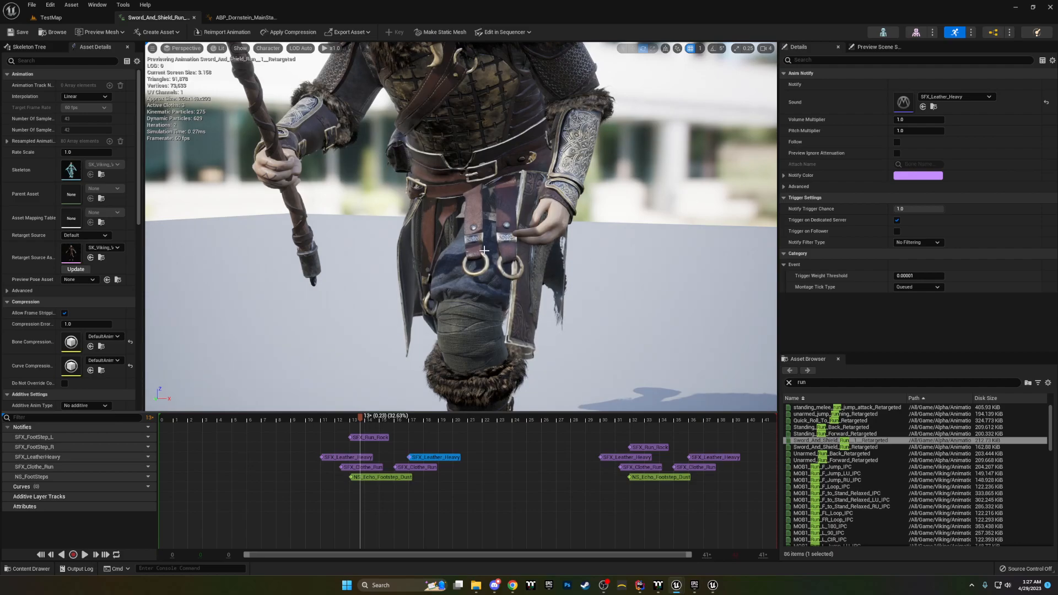
right_drag(439, 279, 514, 285)
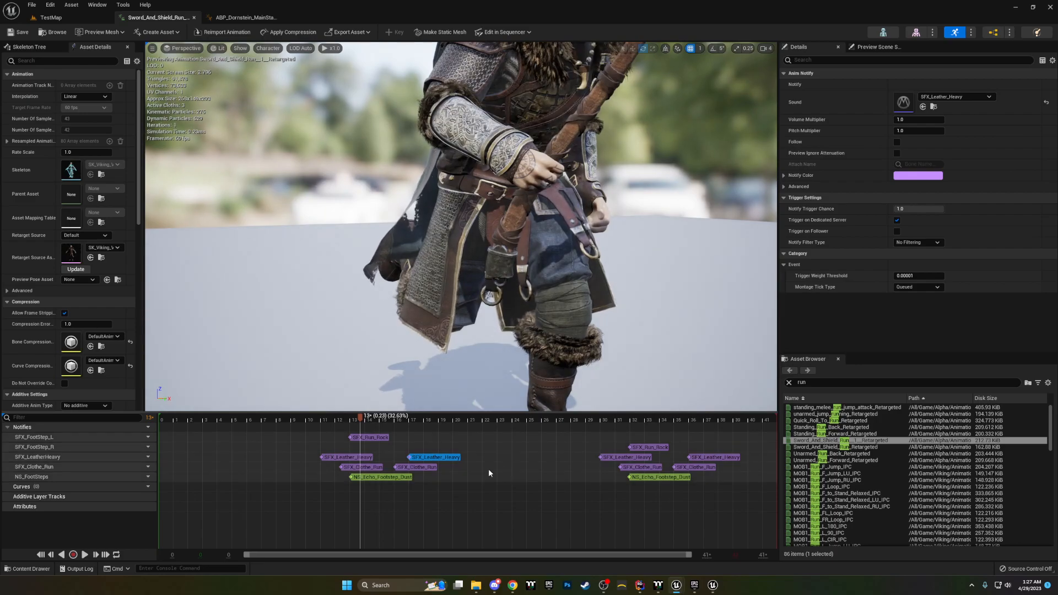
Step: Inspect the first NS_Echo_Footstep_Dust particle notify and view the character's feet from the side
click(402, 478)
right_drag(363, 383, 496, 362)
scroll(363, 382, down, 4)
scroll(363, 383, up, 4)
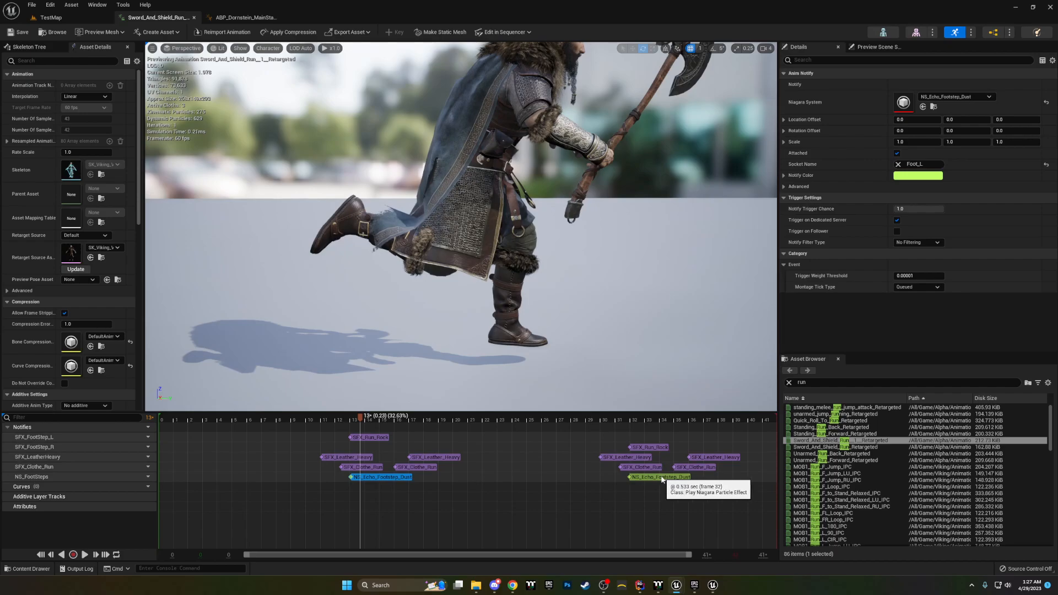
Step: Browse to the Audio/Axe folder with the asset search cleared and open the SFX_Axe_HeavySwing MetaSound
click(32, 569)
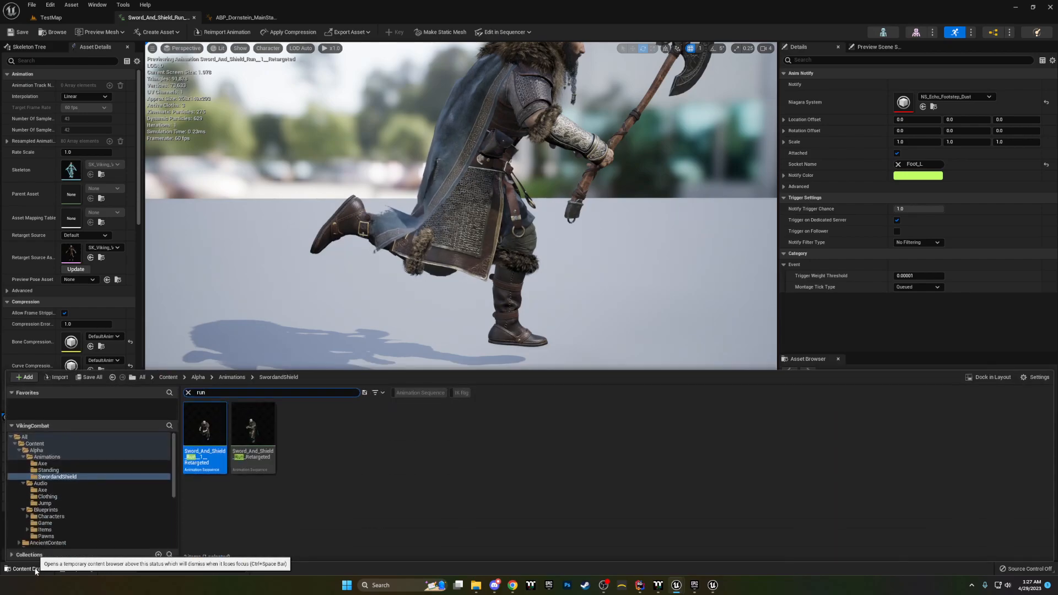
click(65, 483)
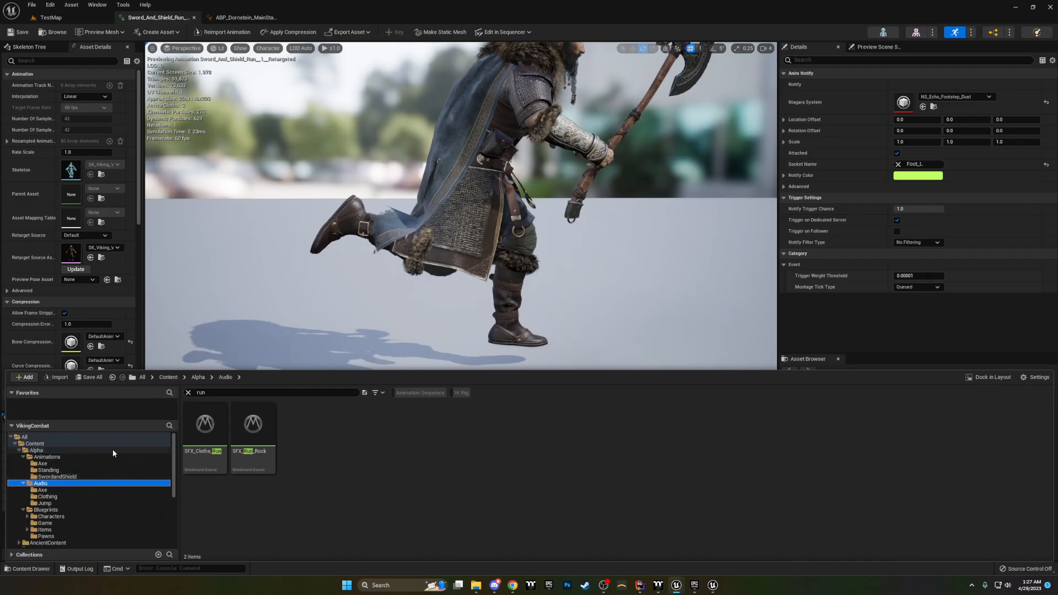
click(188, 392)
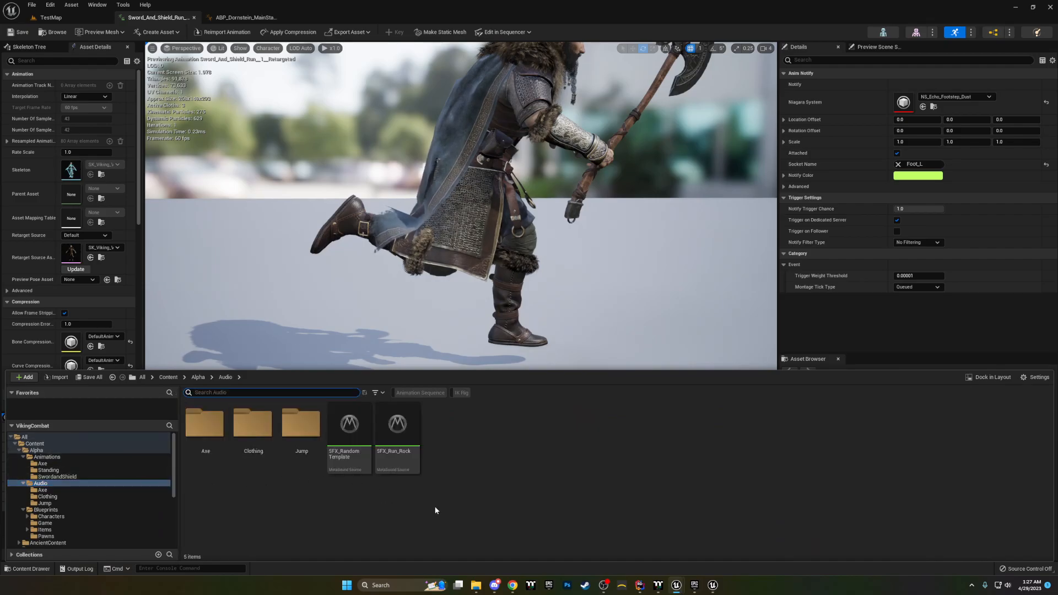
double_click(205, 424)
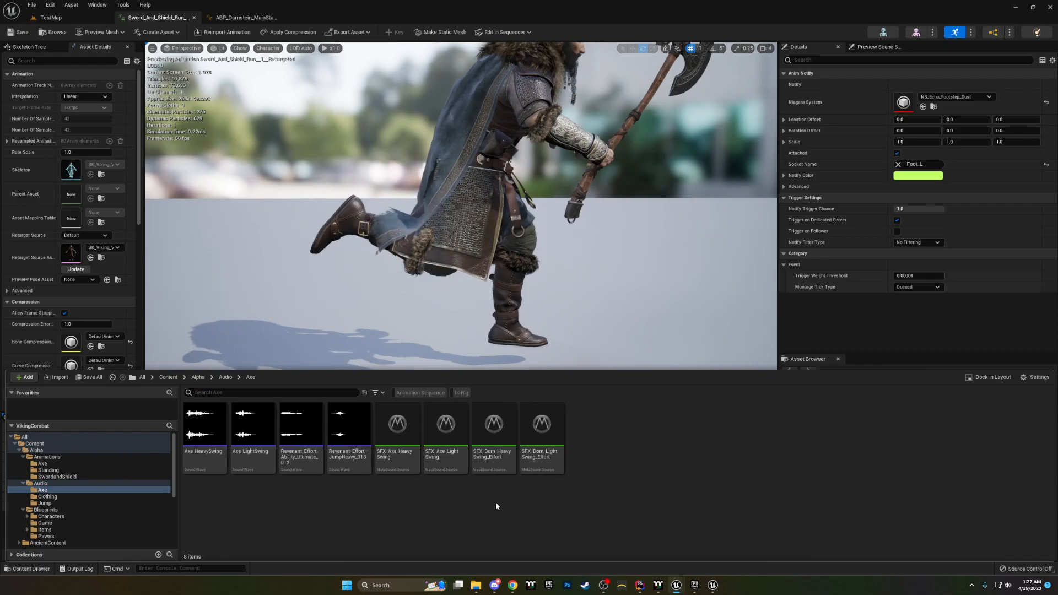
double_click(405, 462)
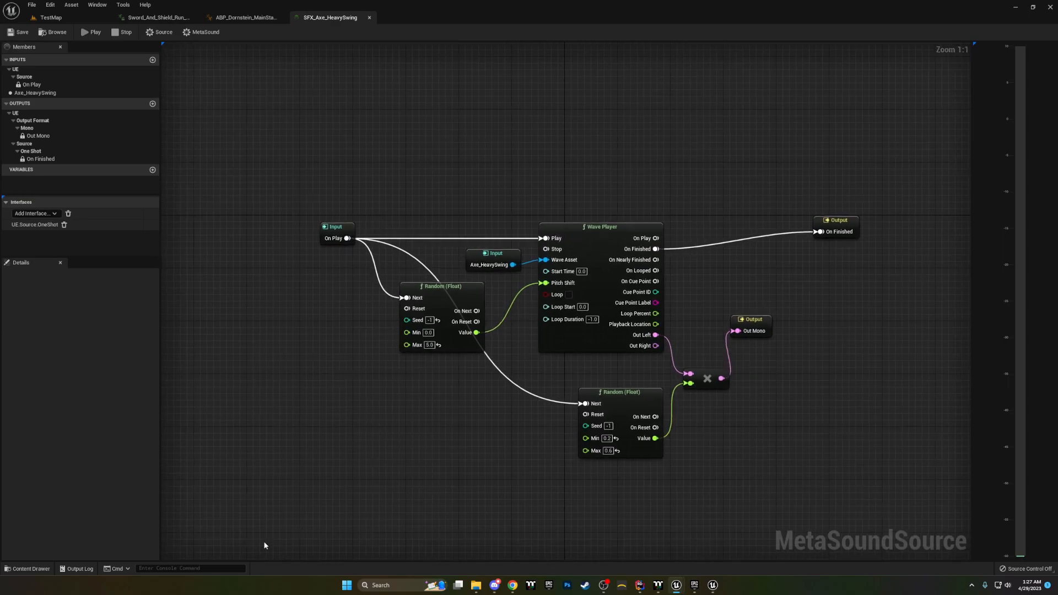
Step: Open the SFX_Clothe_Heavy MetaSound from the Audio/Clothing folder to view its graph
click(27, 569)
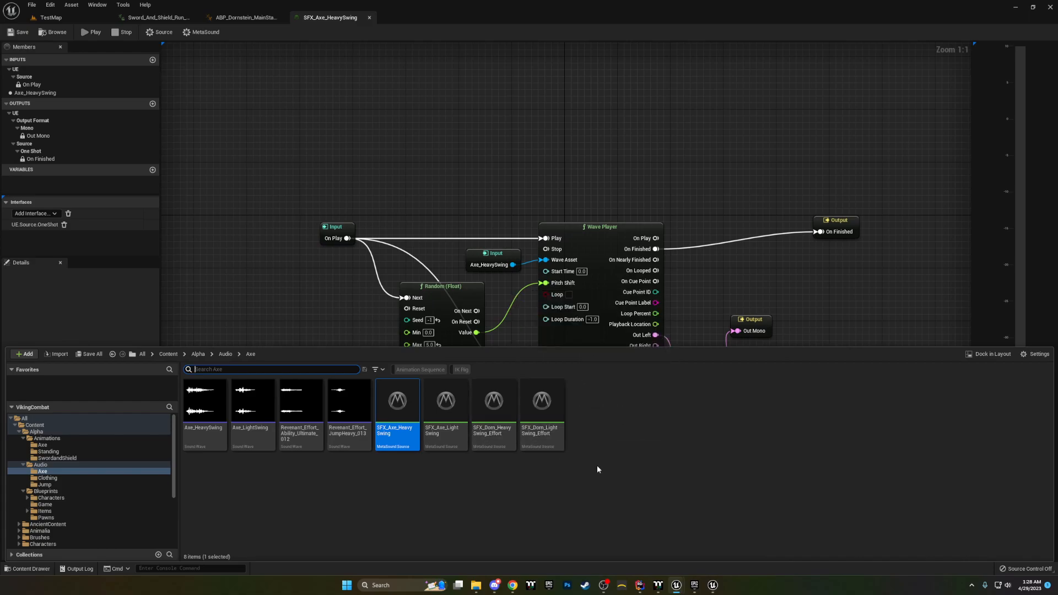
click(225, 355)
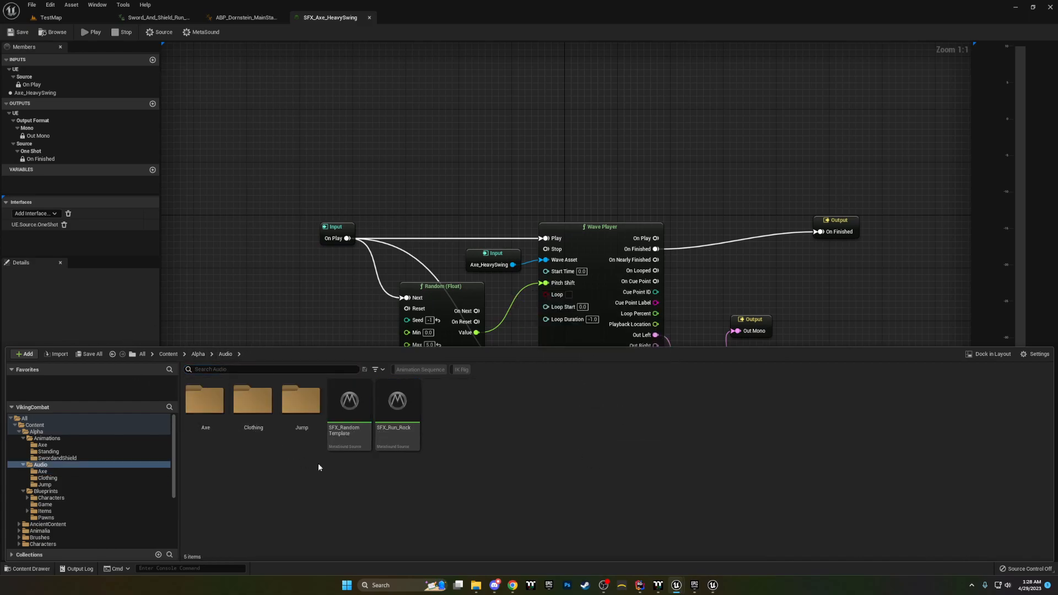
double_click(253, 405)
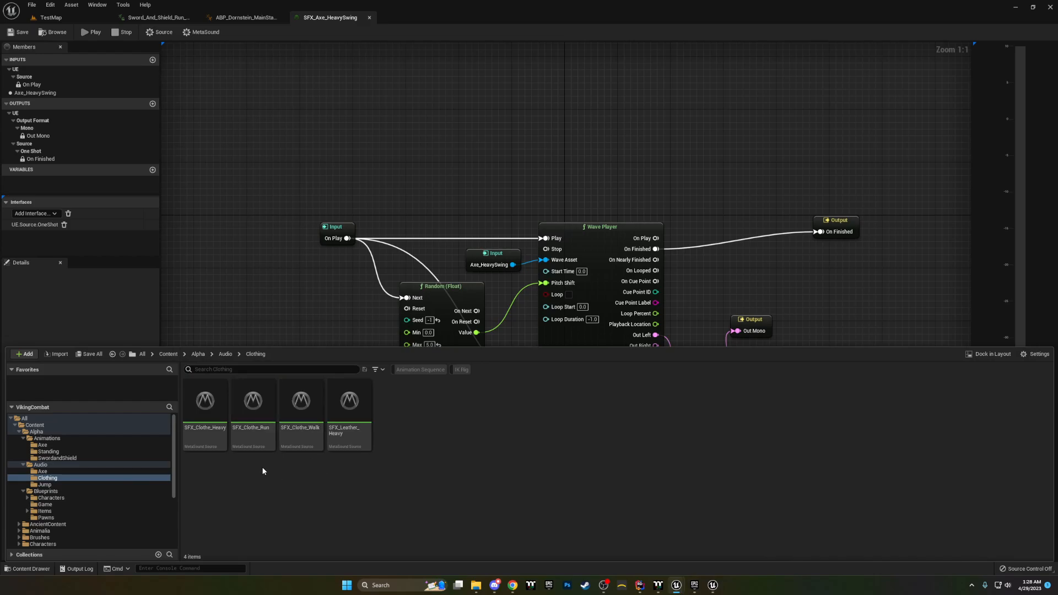
double_click(205, 437)
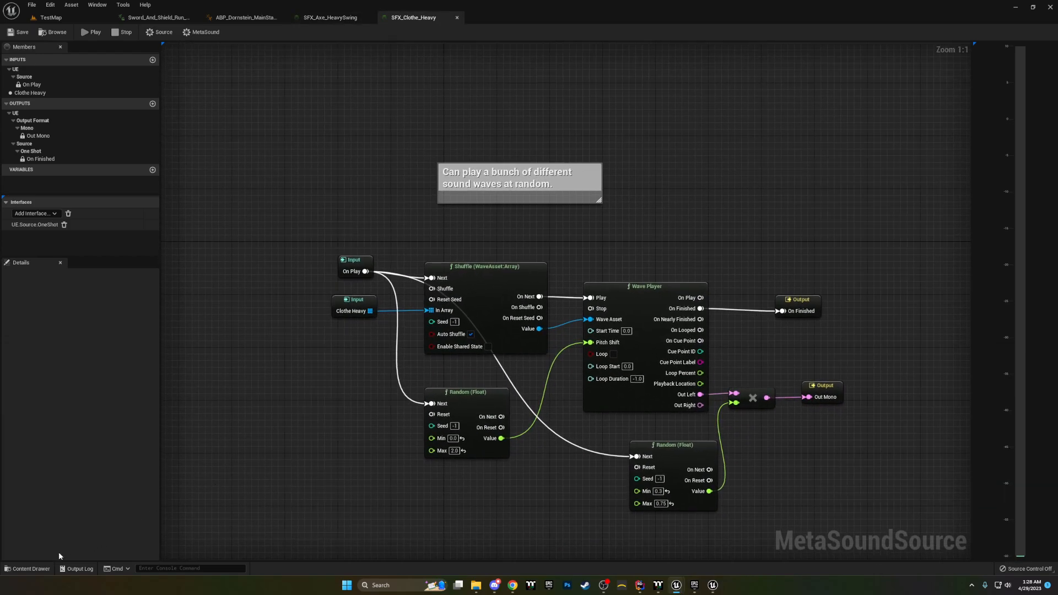
Step: Open the SFX_RandomTemplate MetaSound from the Audio folder
click(27, 569)
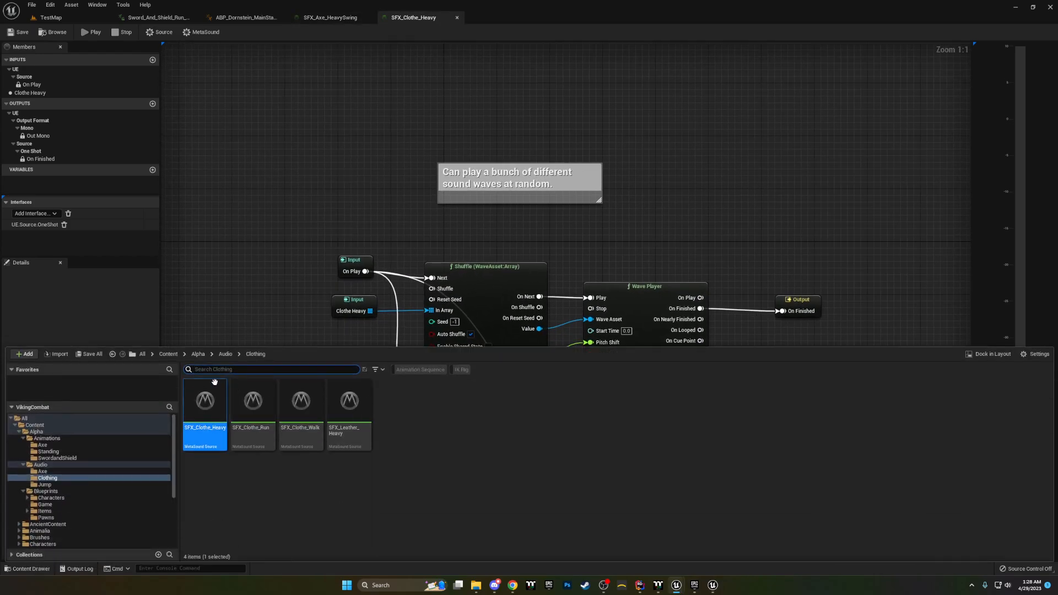
click(226, 354)
click(346, 447)
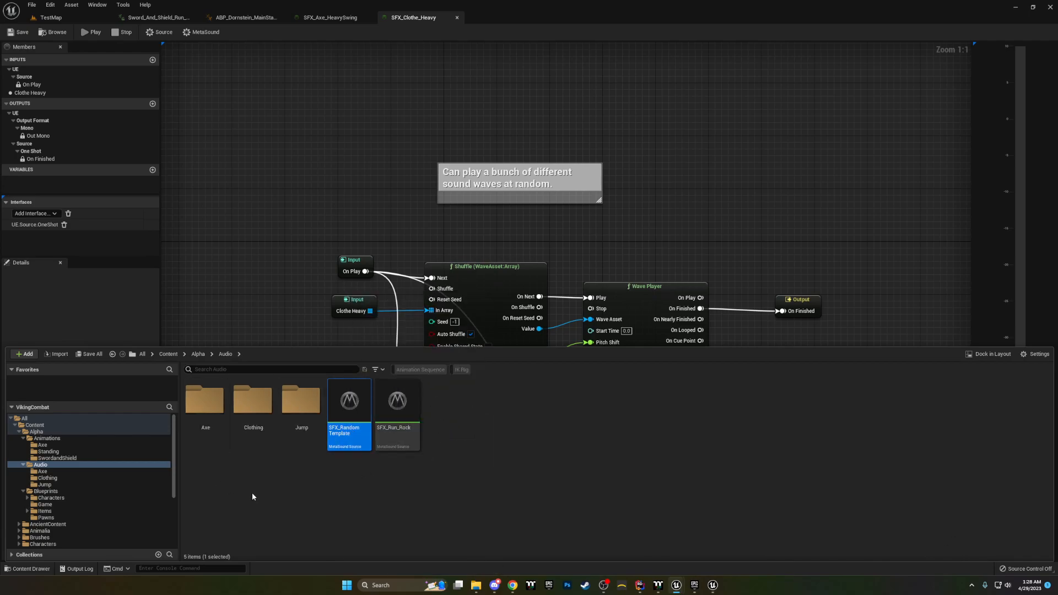
right_drag(614, 303, 555, 270)
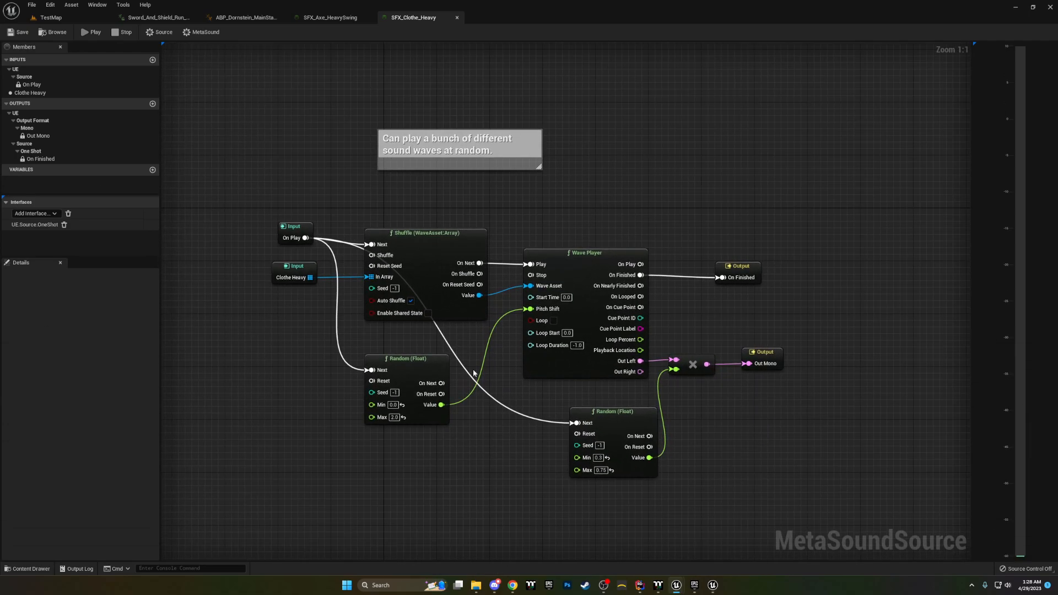
click(28, 569)
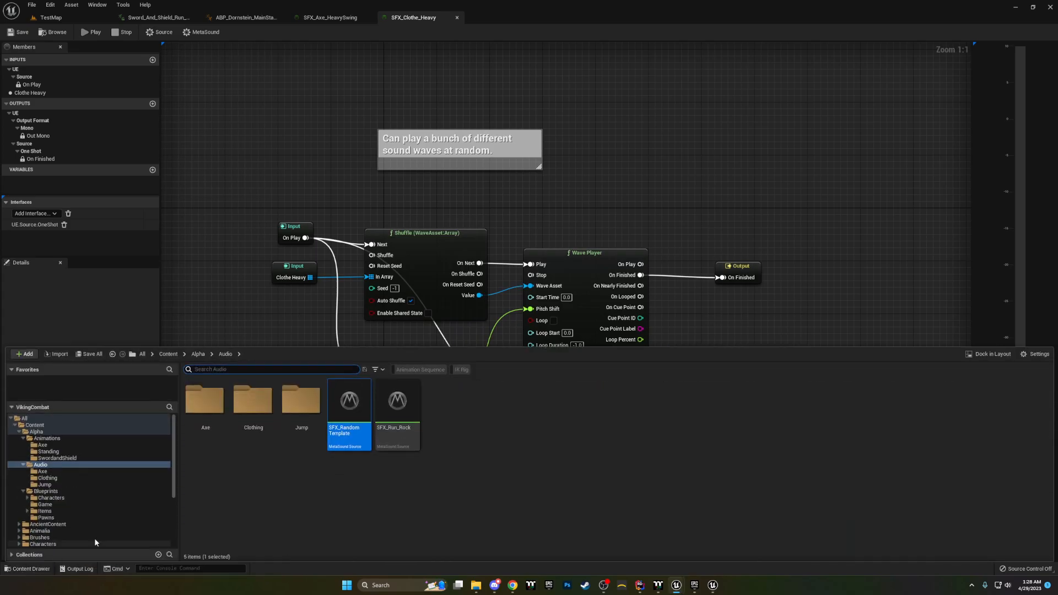
double_click(356, 439)
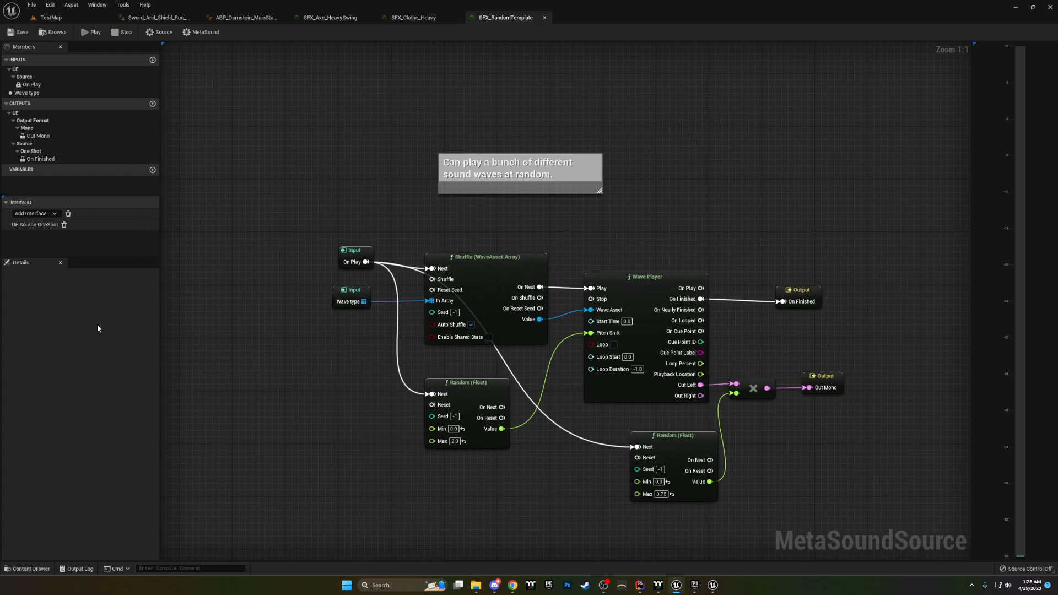
Step: Inspect the Wave type input's data type and array setting
click(34, 94)
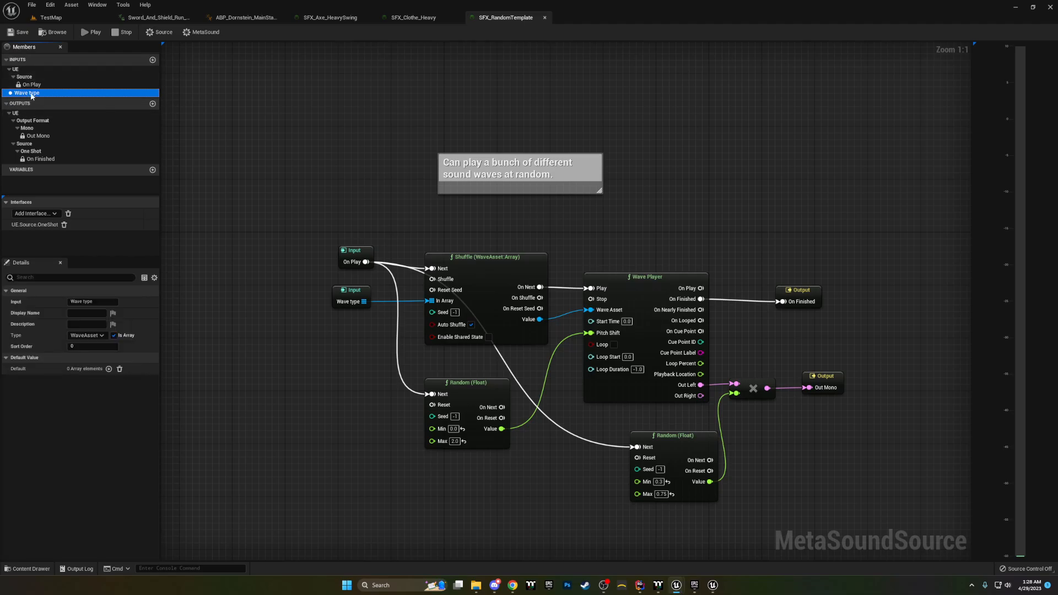
click(86, 336)
click(103, 336)
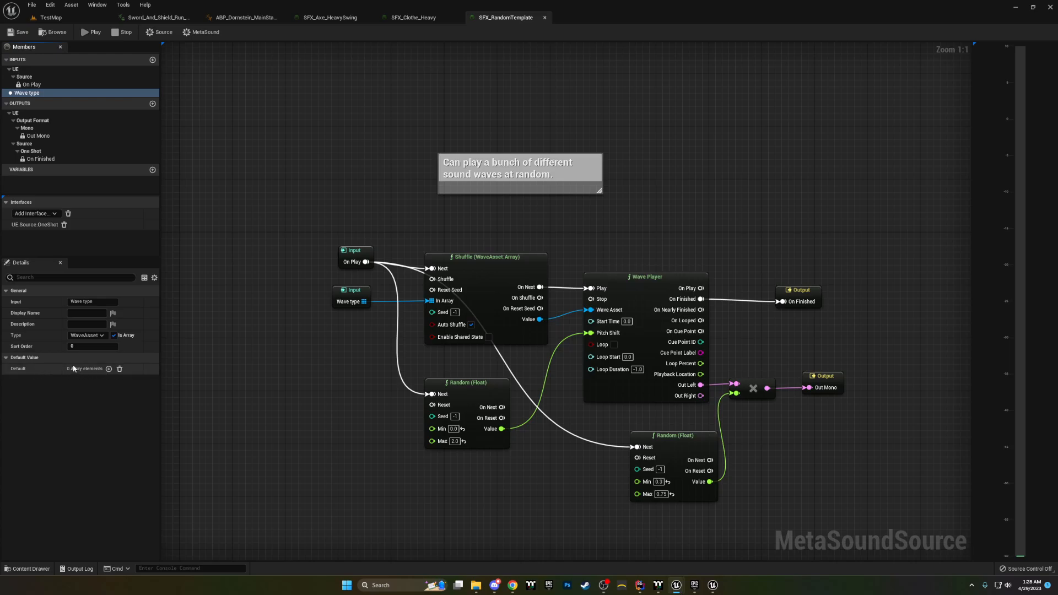
Step: Turn on Enable Shared State on the Shuffle (WaveAsset:Array) node
right_drag(353, 412, 277, 407)
click(322, 265)
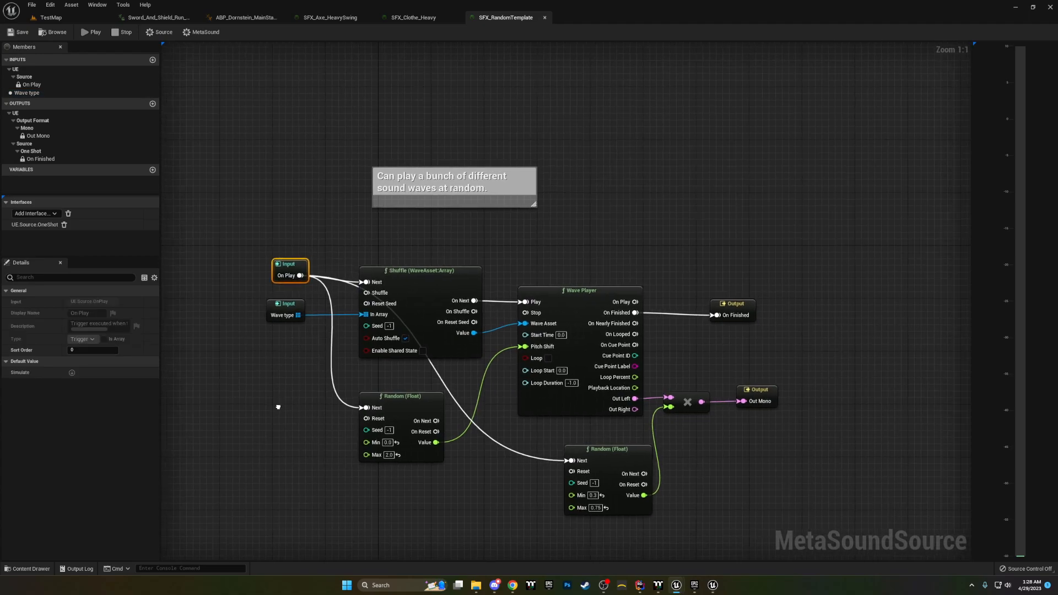
click(425, 292)
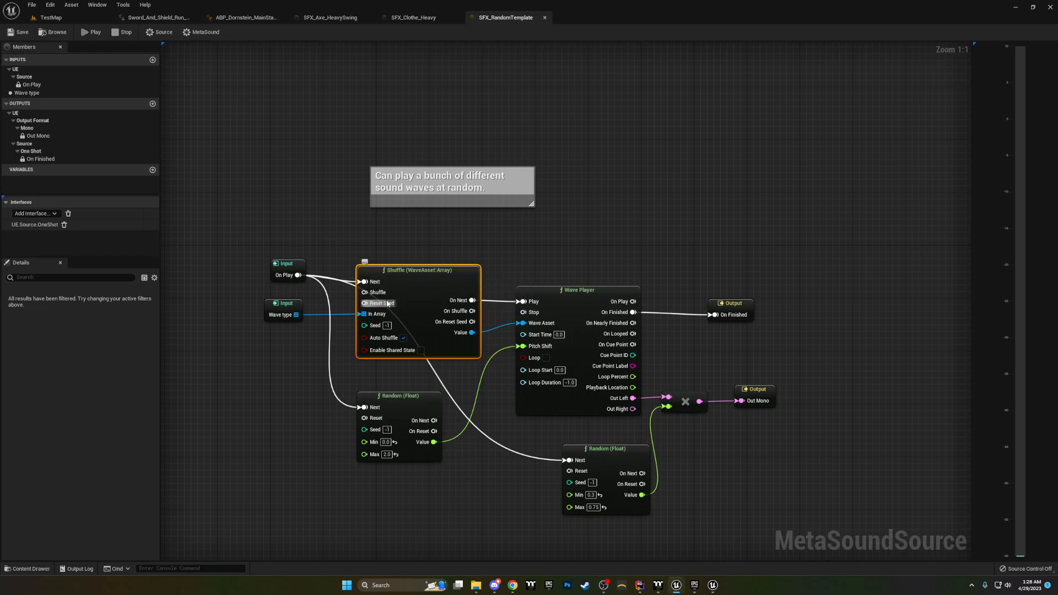
click(281, 311)
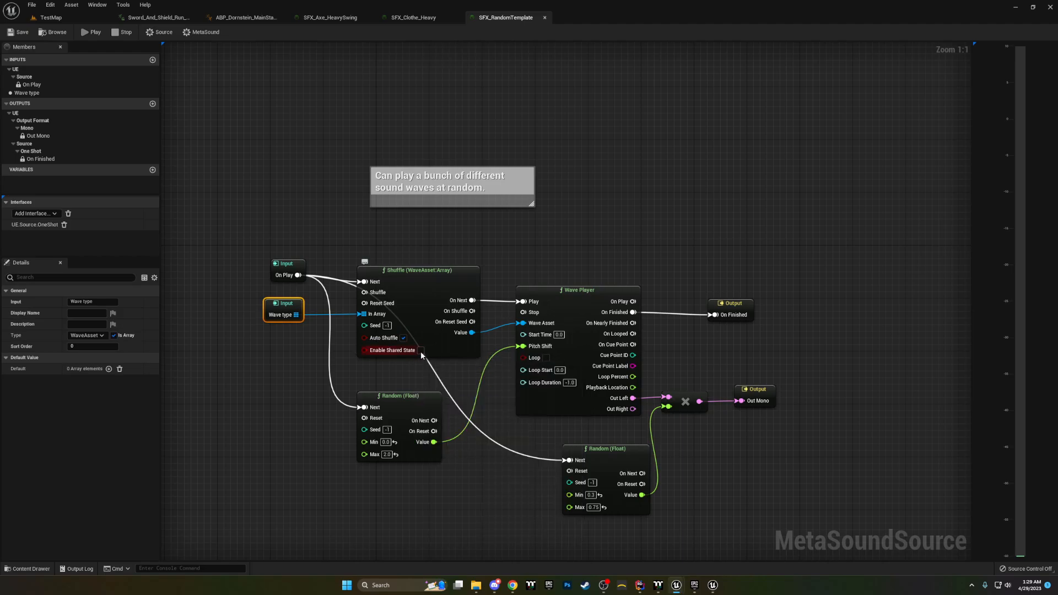
click(421, 351)
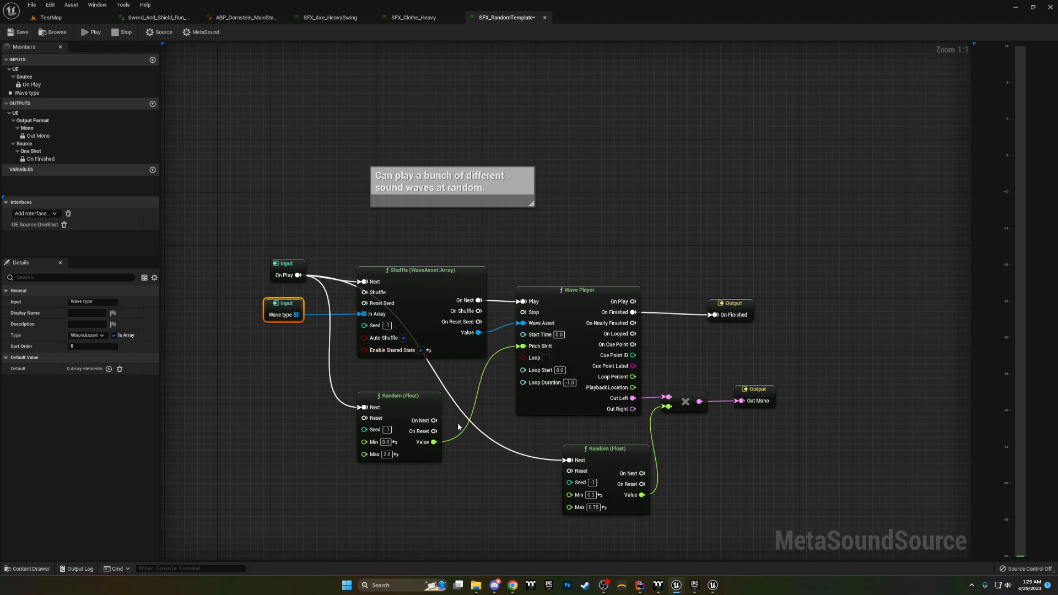
Step: Examine the Random (Float) node that drives the Wave Player's Pitch Shift
right_drag(450, 414, 439, 385)
click(386, 381)
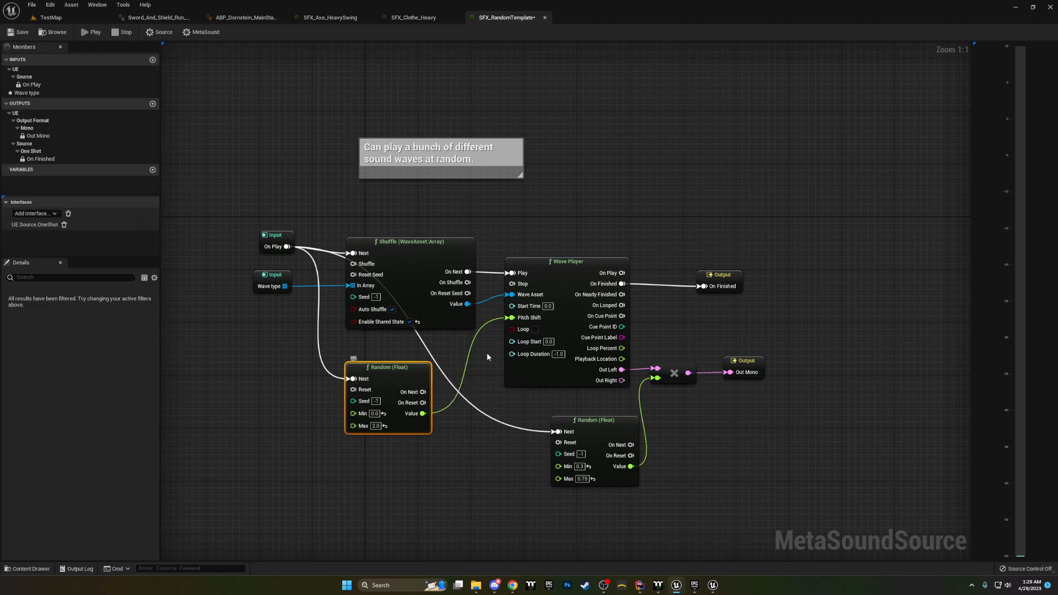
click(529, 320)
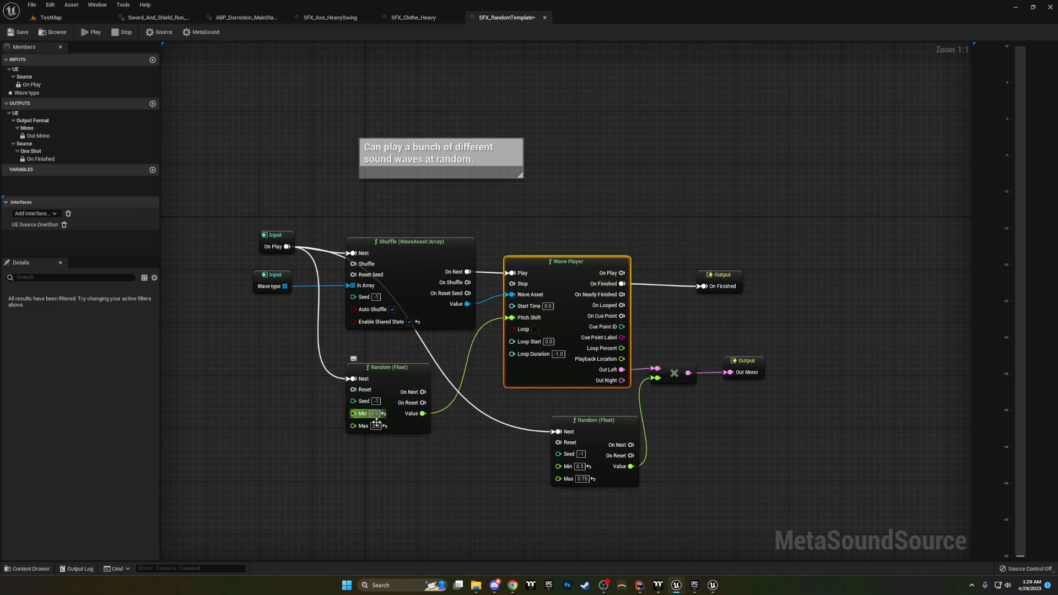
Step: Move the Random (Float) node that feeds the multiply node closer beneath the Wave Player
right_drag(699, 479, 593, 462)
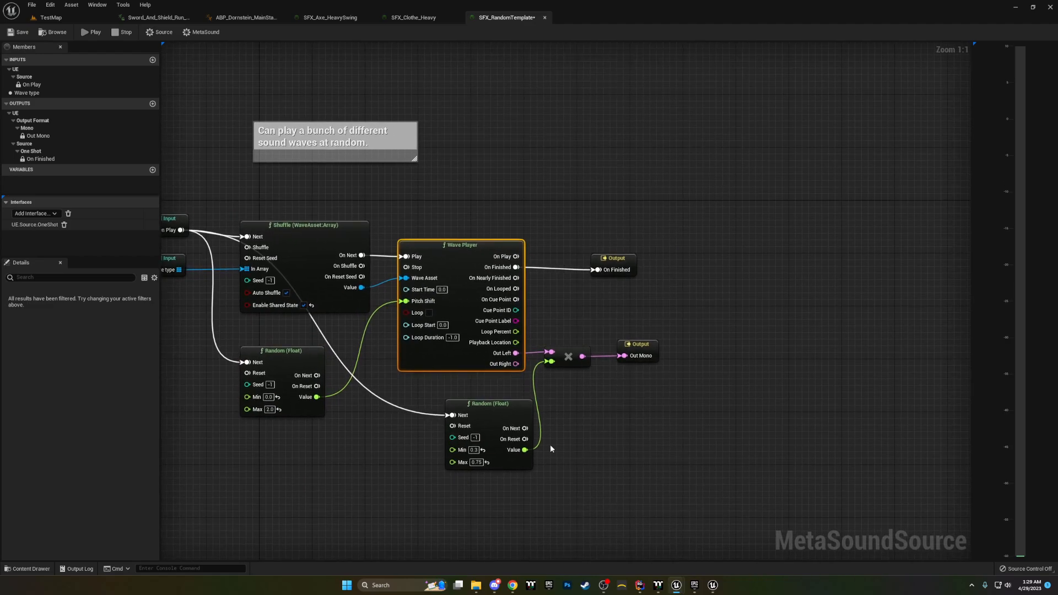
drag(500, 415, 473, 410)
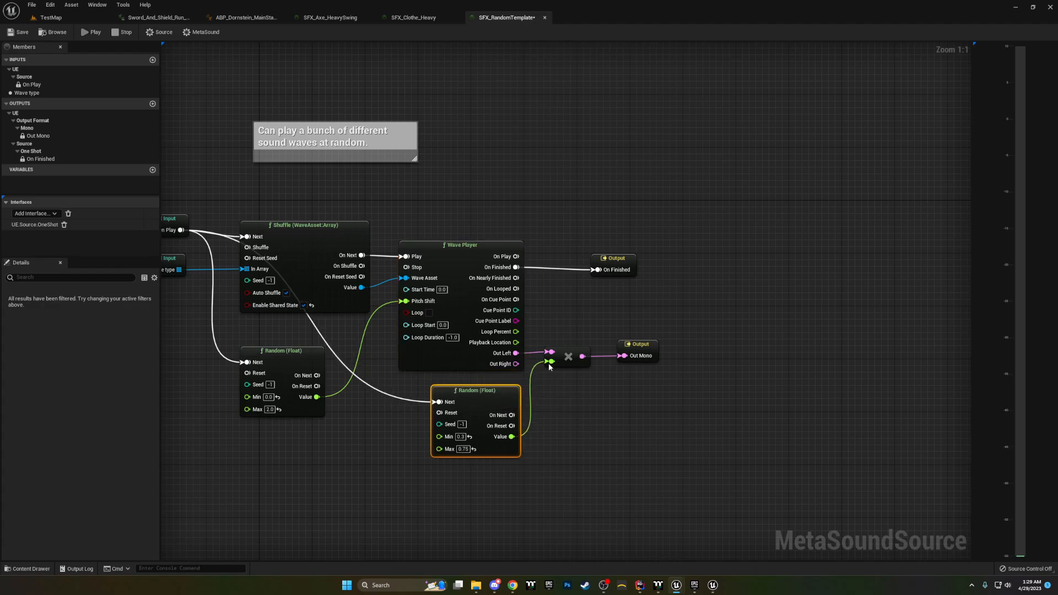
right_drag(379, 438, 390, 434)
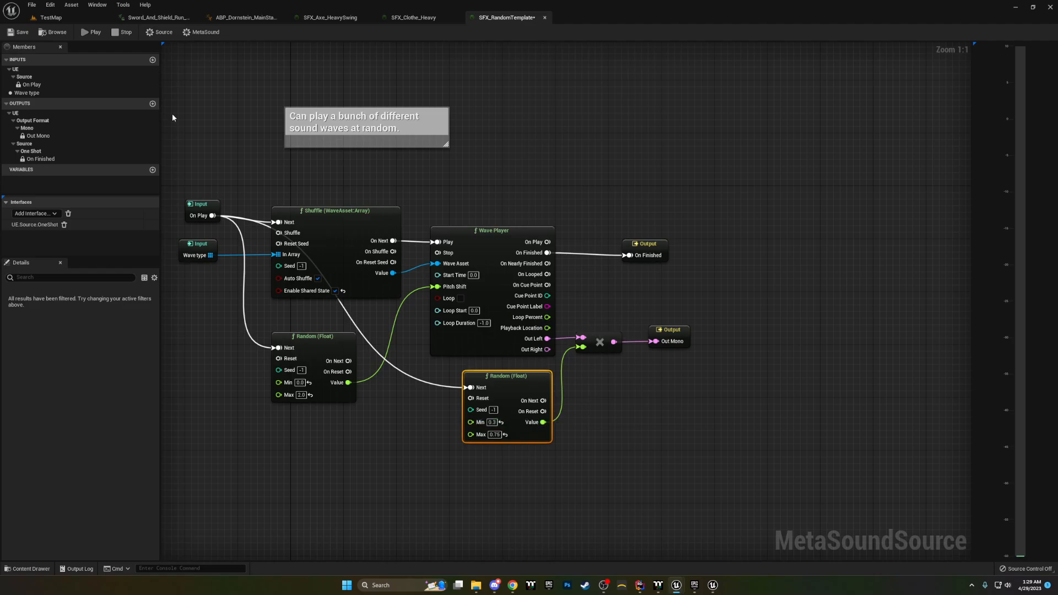
Step: Play the random sound template as a preview and stop its playback
click(88, 32)
click(658, 419)
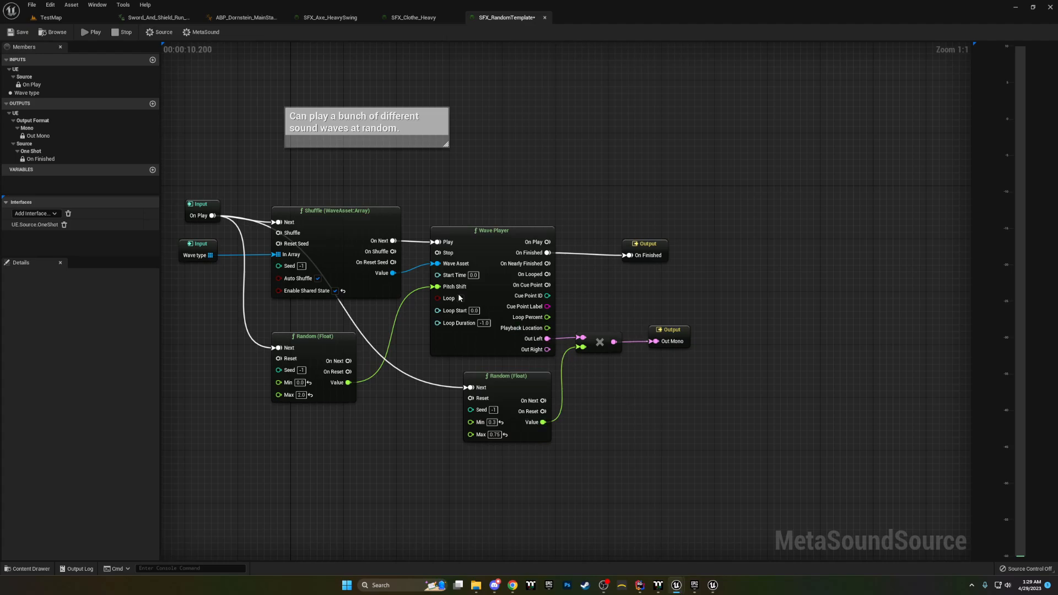
click(122, 32)
Step: Examine the path from the Wave Player's Out Left through the multiply node to Out Mono, including the Random (Float) node feeding it
right_drag(572, 378, 611, 377)
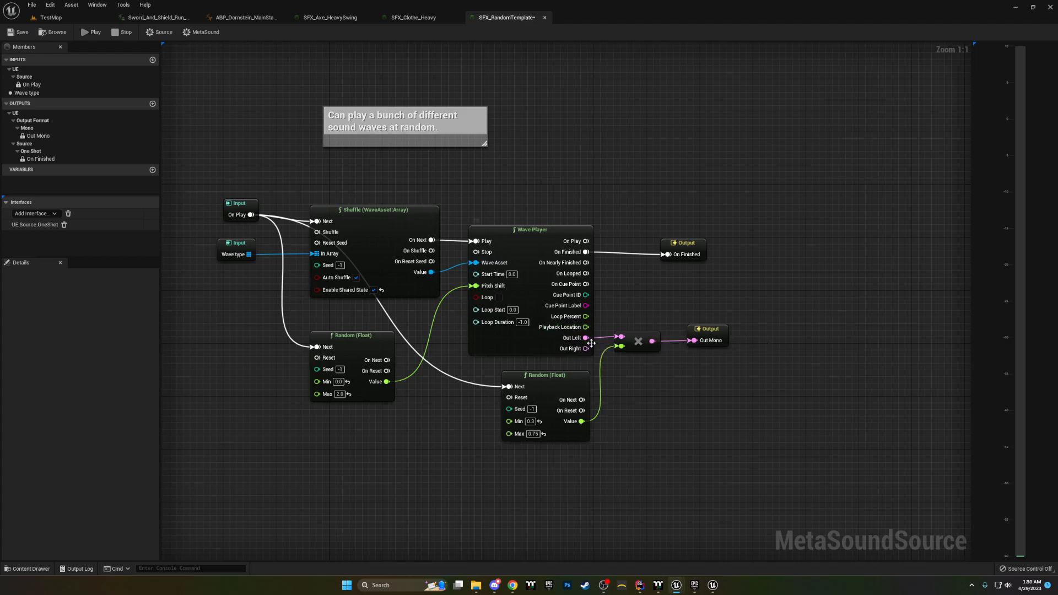
mouse_move(586, 338)
ctrl+mouse_down()
mouse_move(588, 349)
mouse_move(586, 338)
ctrl+mouse_up()
click(710, 341)
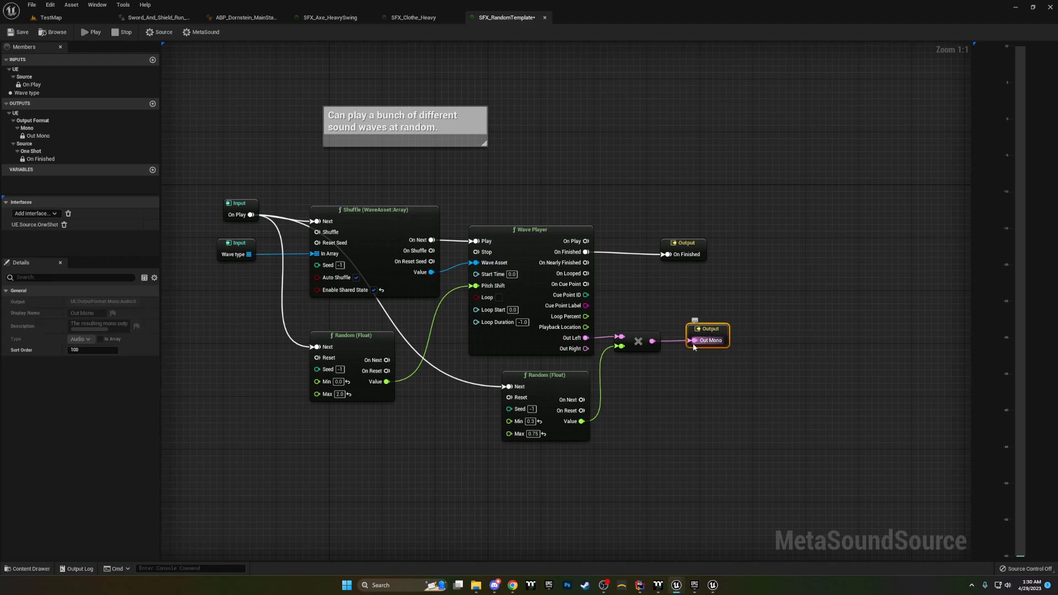
click(645, 348)
click(543, 395)
click(530, 421)
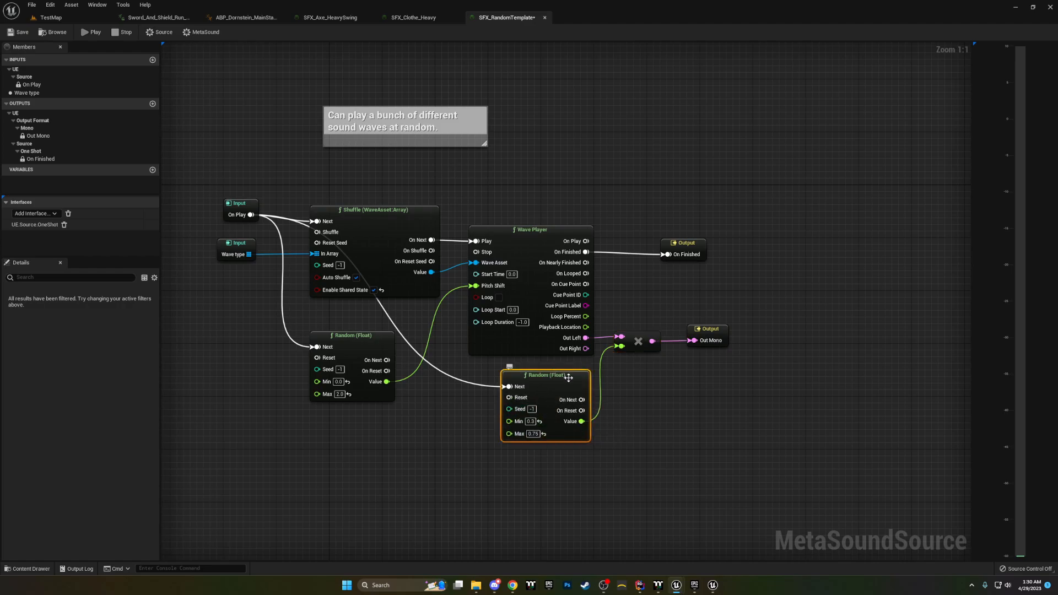
Step: Move the On Finished output node slightly up and away from the Wave Player
drag(664, 259, 670, 253)
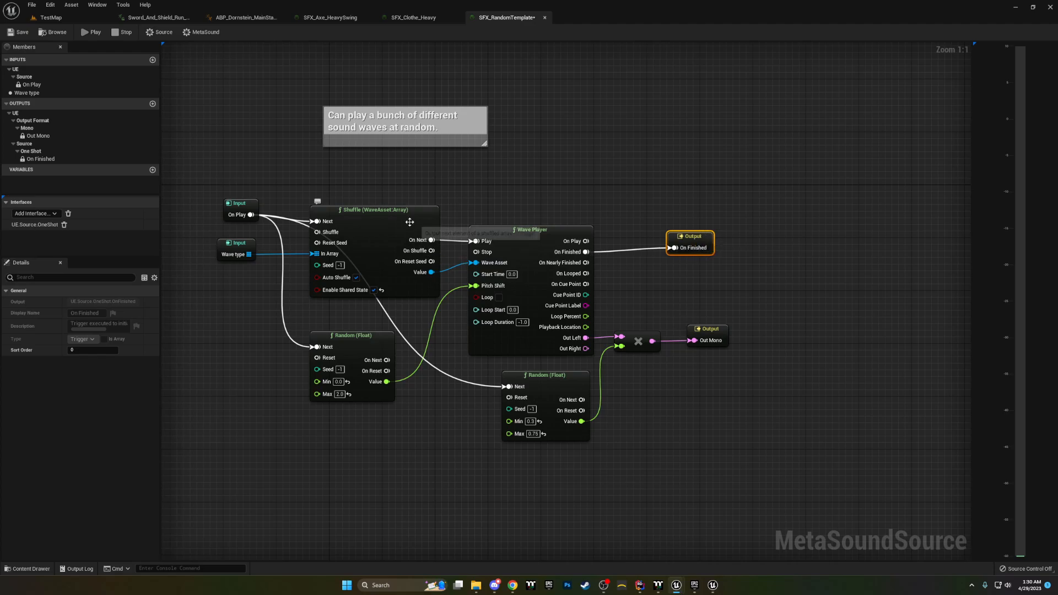
Step: Review the graph's flow from the Shuffle node through the Wave Player to the Out Mono and On Finished outputs
click(429, 241)
click(493, 258)
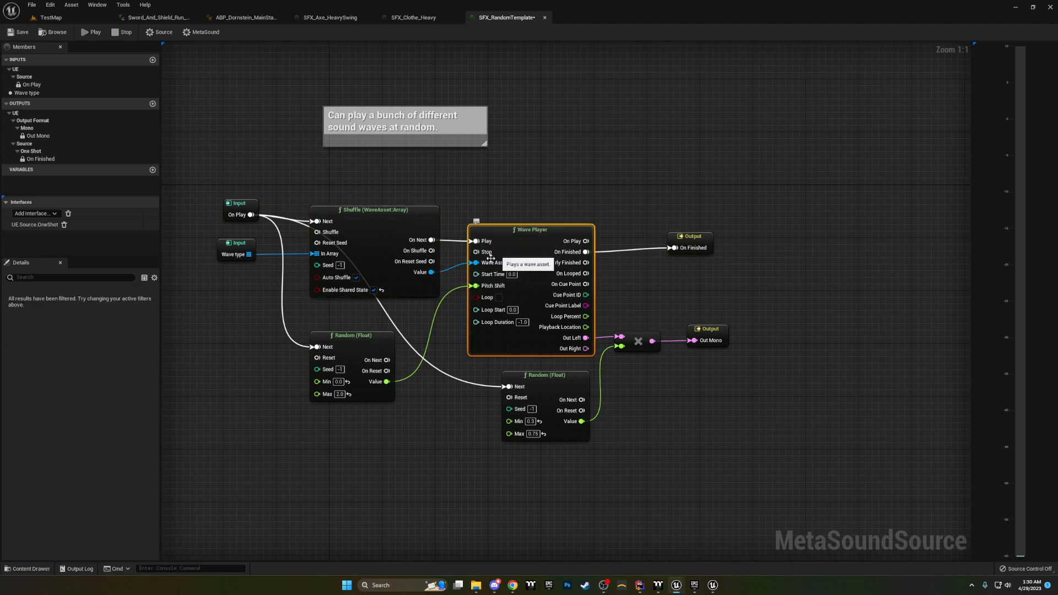
click(427, 279)
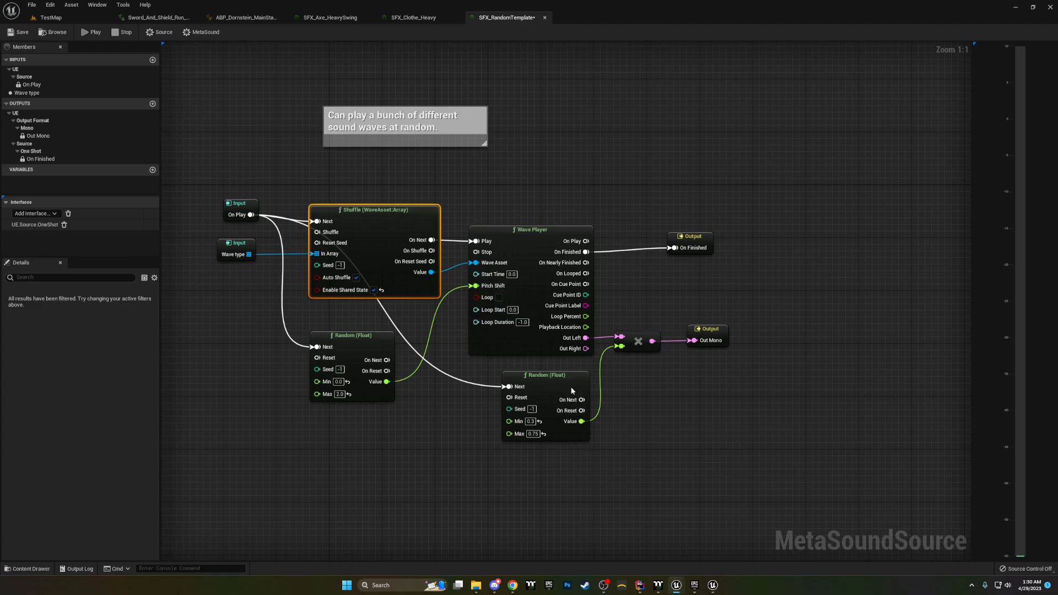
click(696, 326)
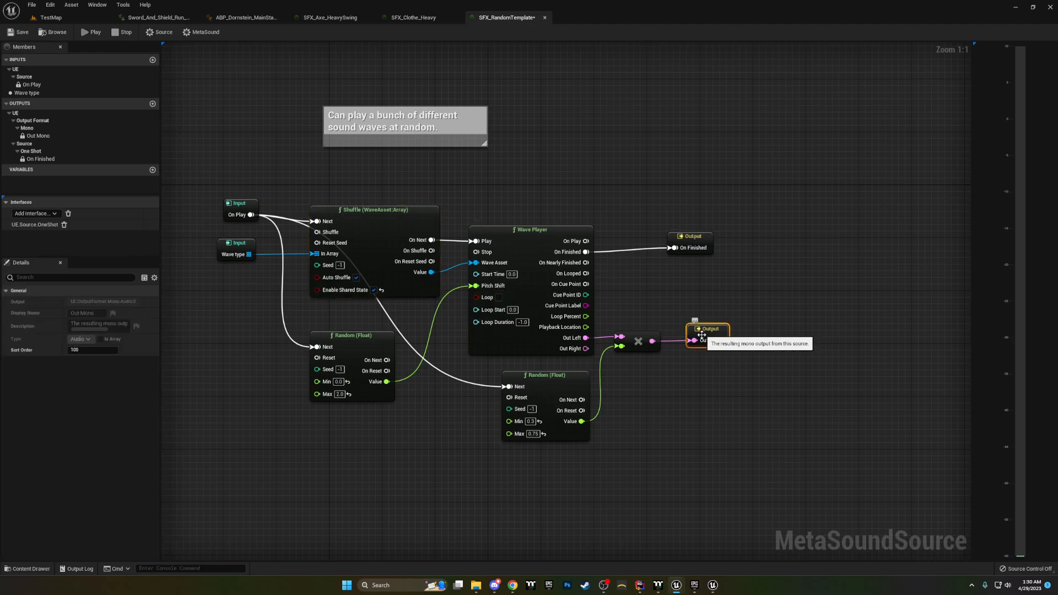
click(682, 231)
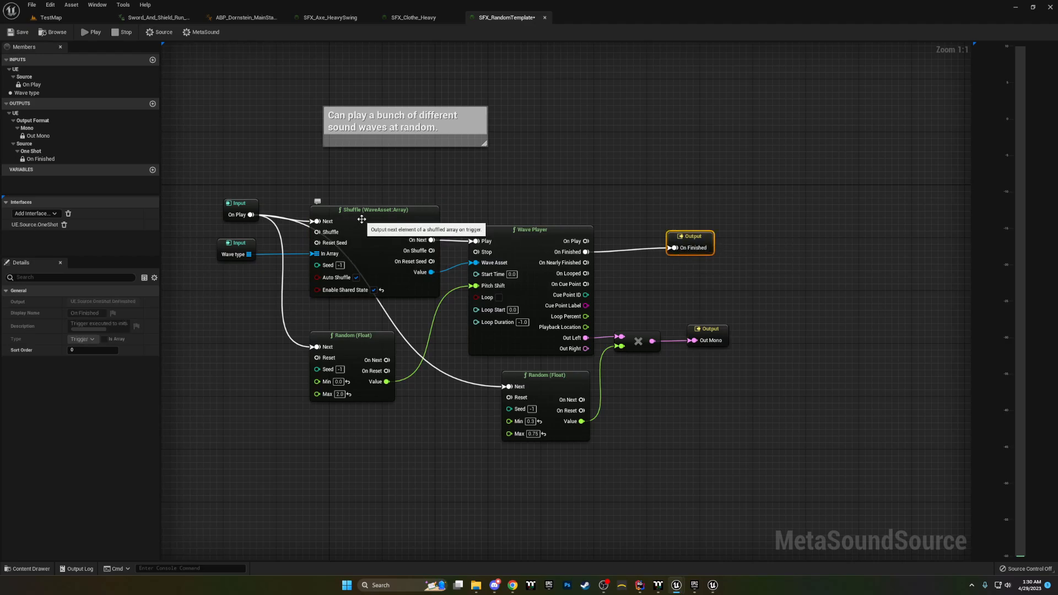
click(344, 231)
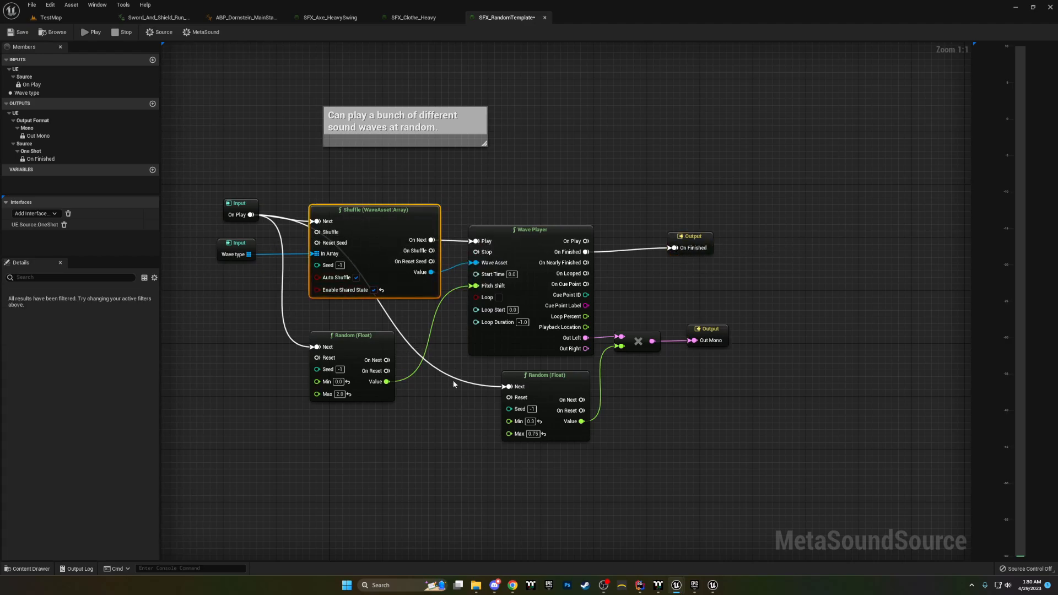
click(208, 330)
click(382, 268)
Step: Open the SFX_Run_Rock MetaSound and inspect the default sound wave array of its Run on Rock input
click(26, 569)
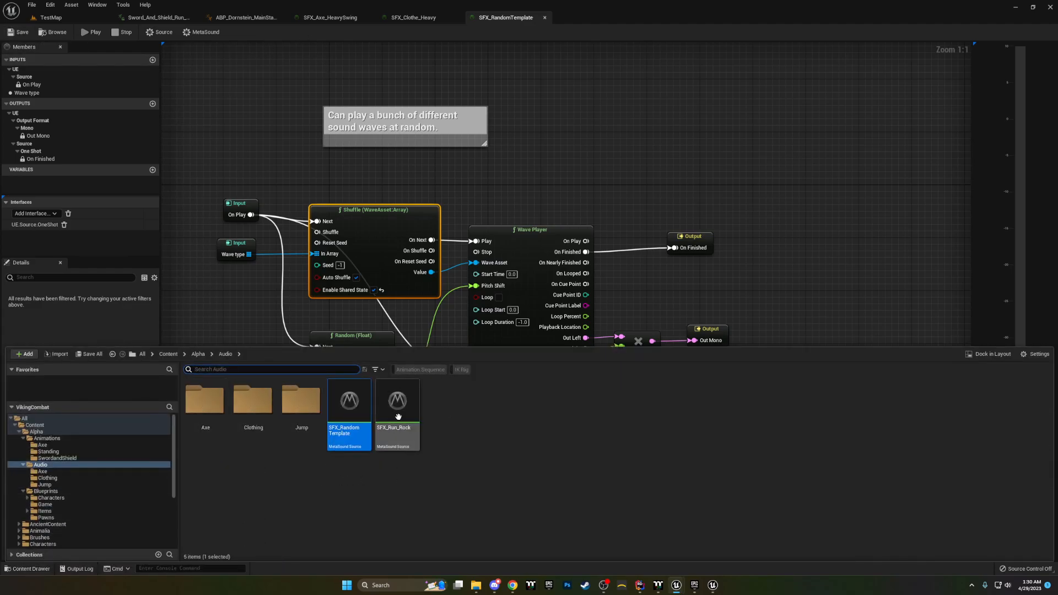
double_click(396, 435)
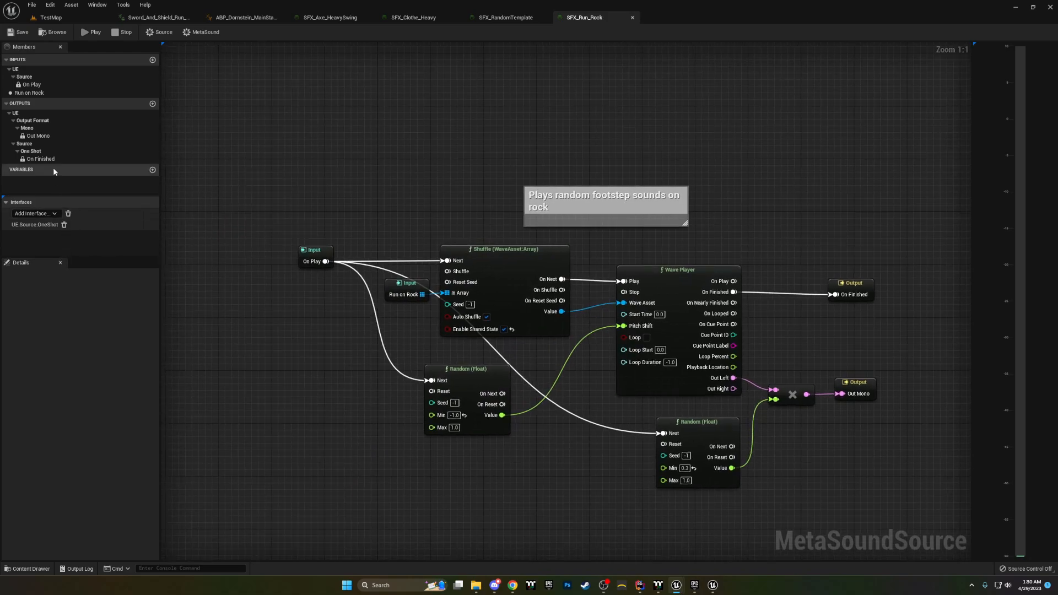
click(30, 92)
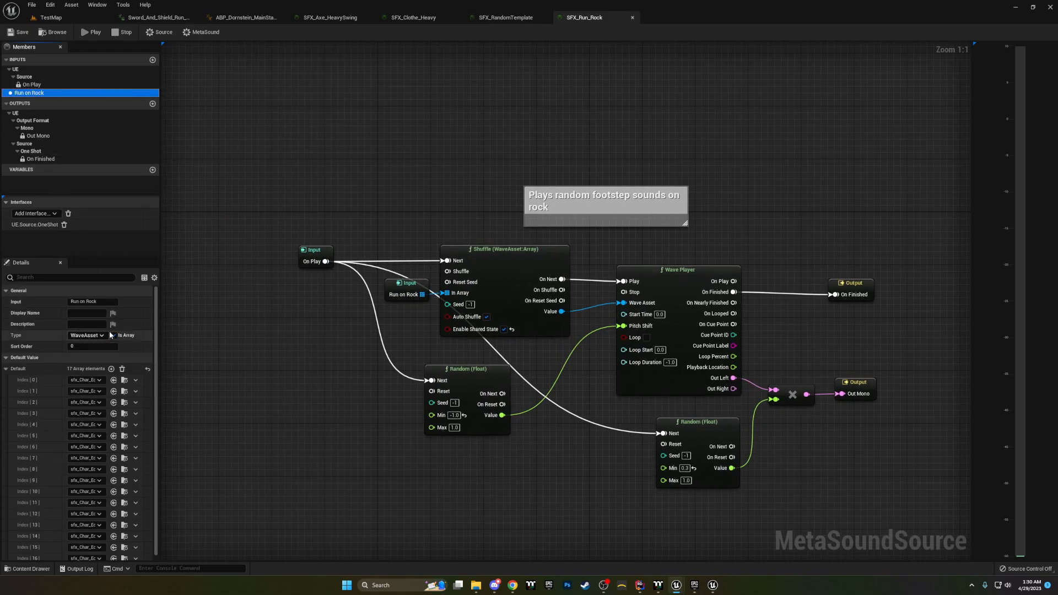
scroll(66, 358, down, 1)
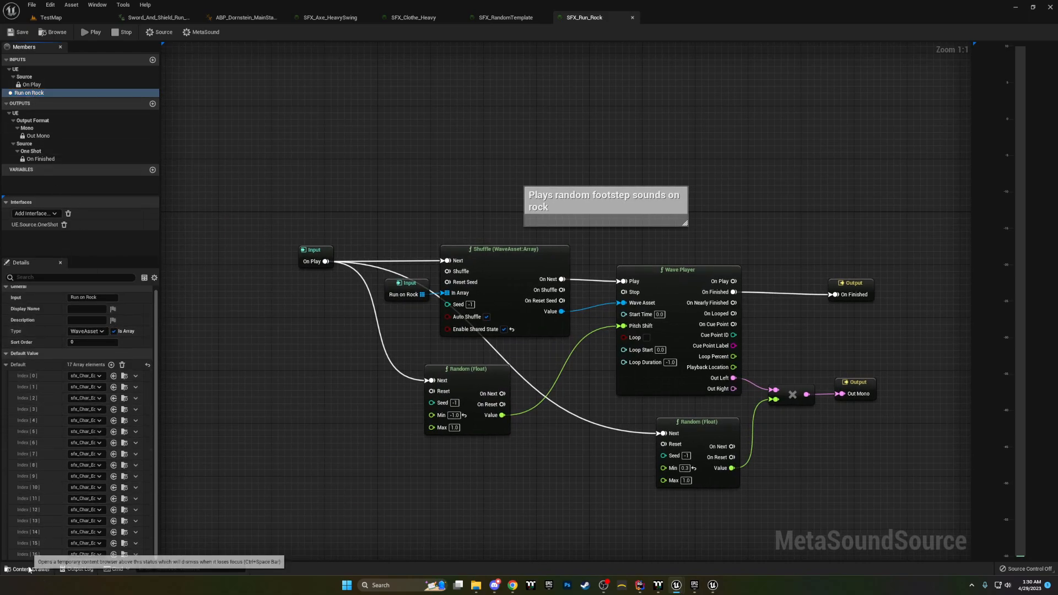
Step: Browse the project content to the AncientContent/Audio/SoundWaves/Echo/Foley folder
click(27, 569)
click(55, 524)
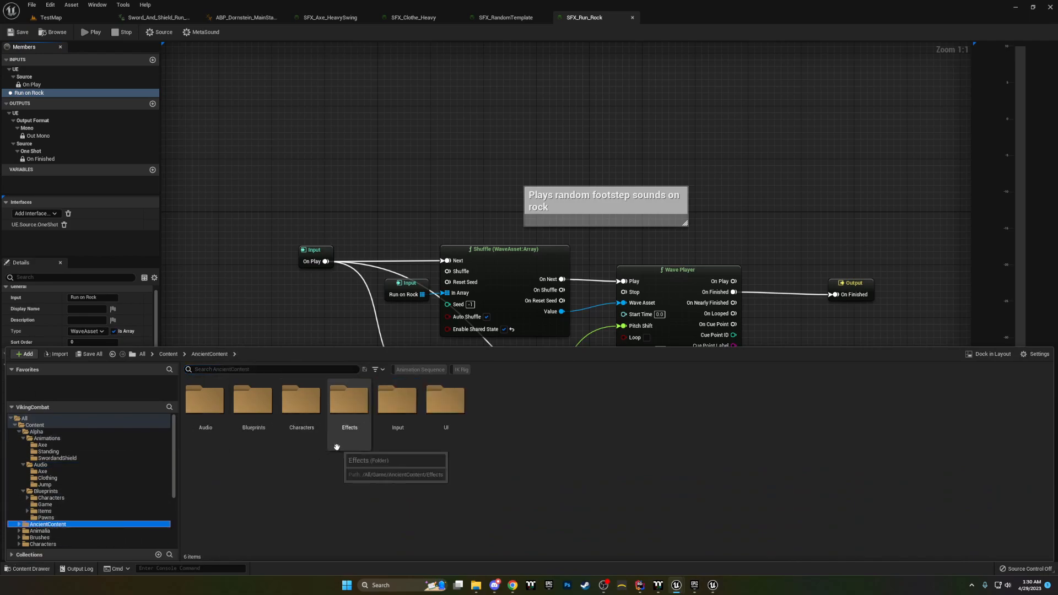
double_click(206, 405)
double_click(353, 416)
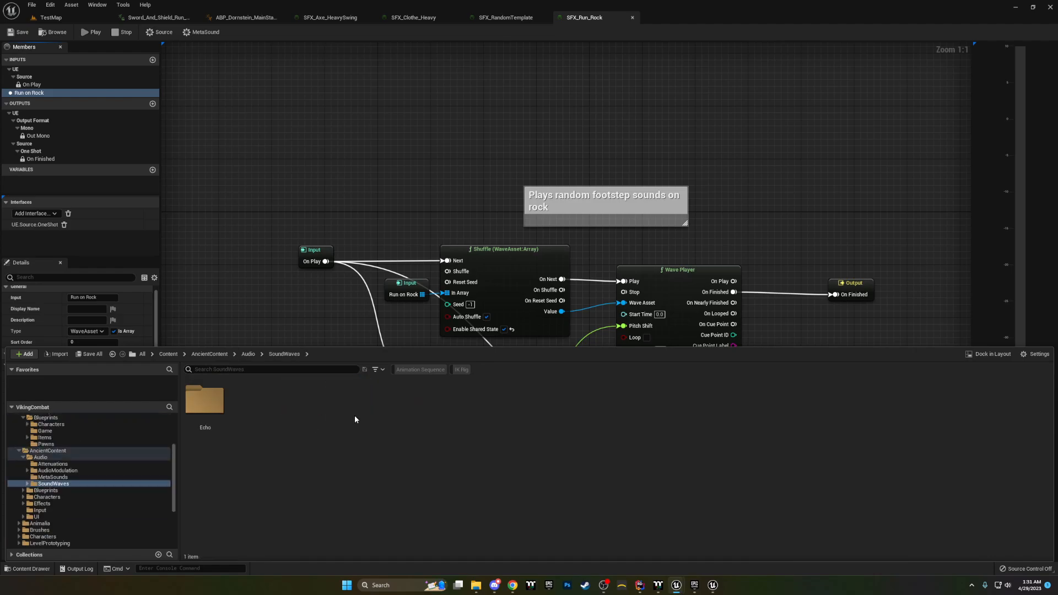
double_click(205, 402)
double_click(208, 403)
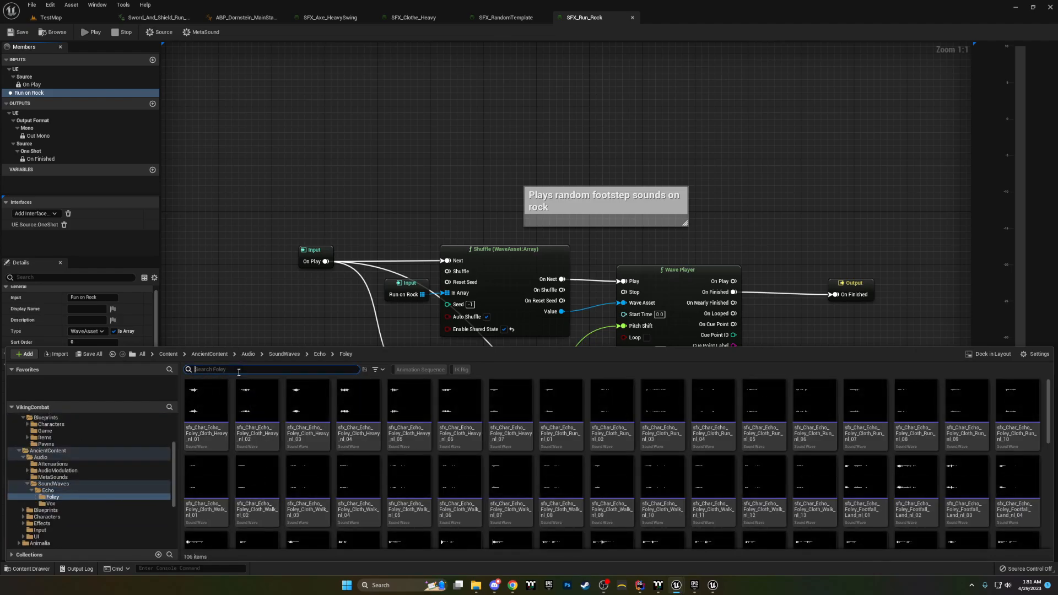
Step: Search the Foley folder for "hand" and select all the Hand_Plant sound waves
scroll(606, 438, down, 3)
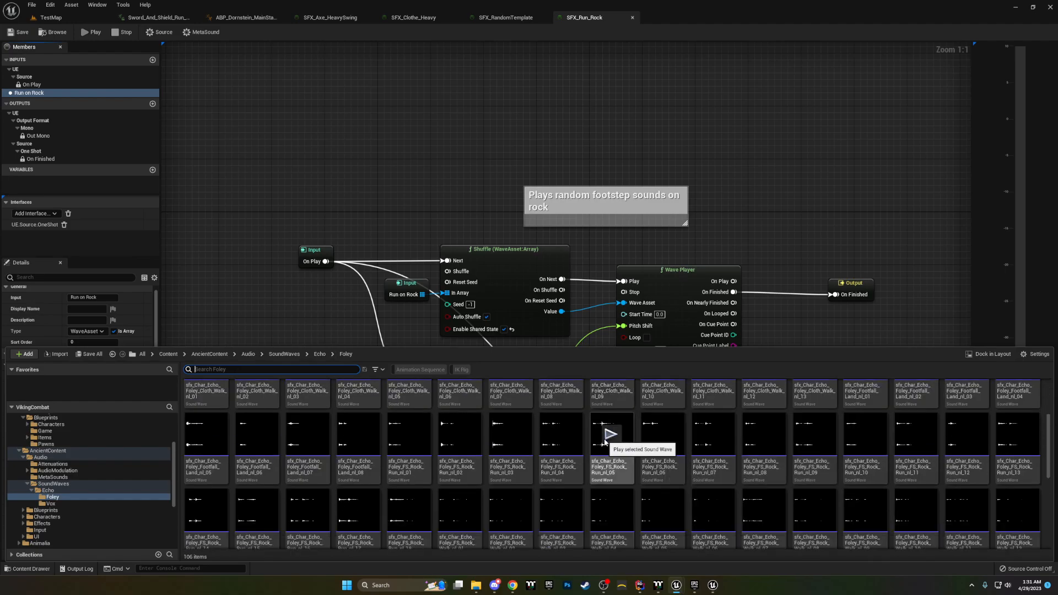
scroll(604, 441, down, 3)
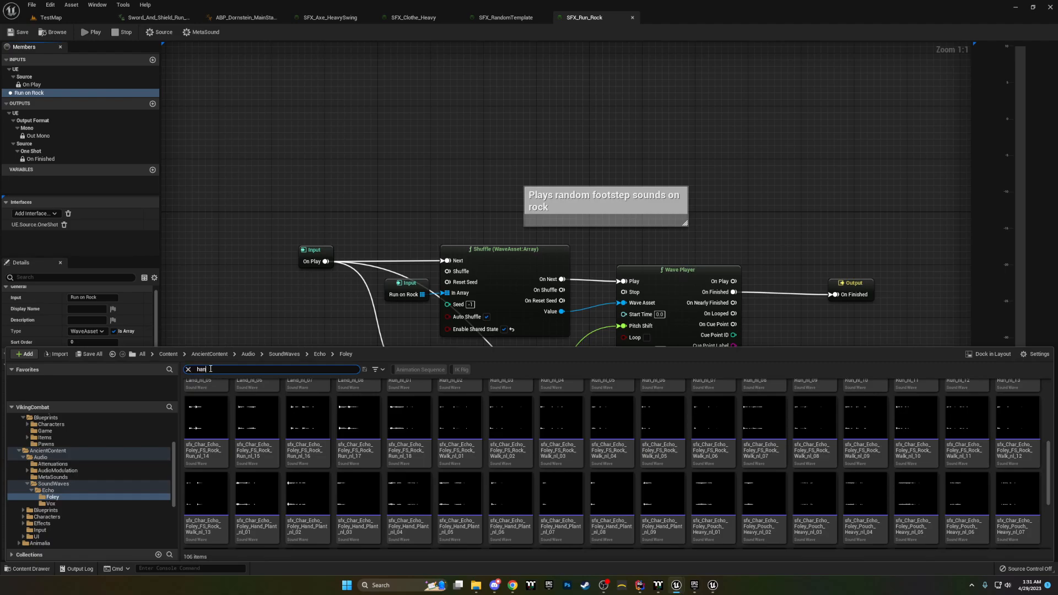
text(d)
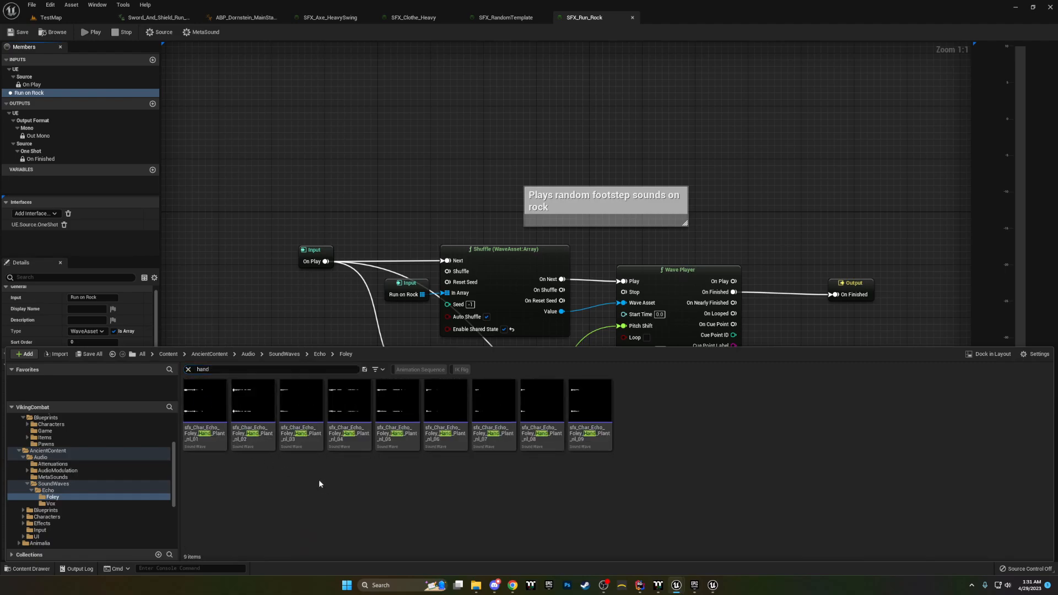
click(205, 435)
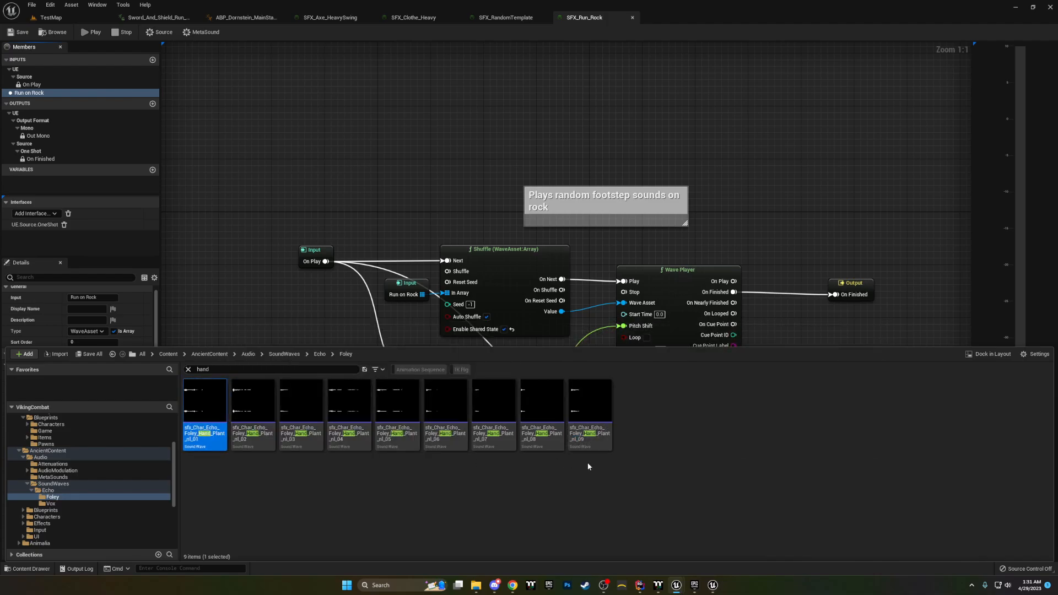
shift+click(590, 419)
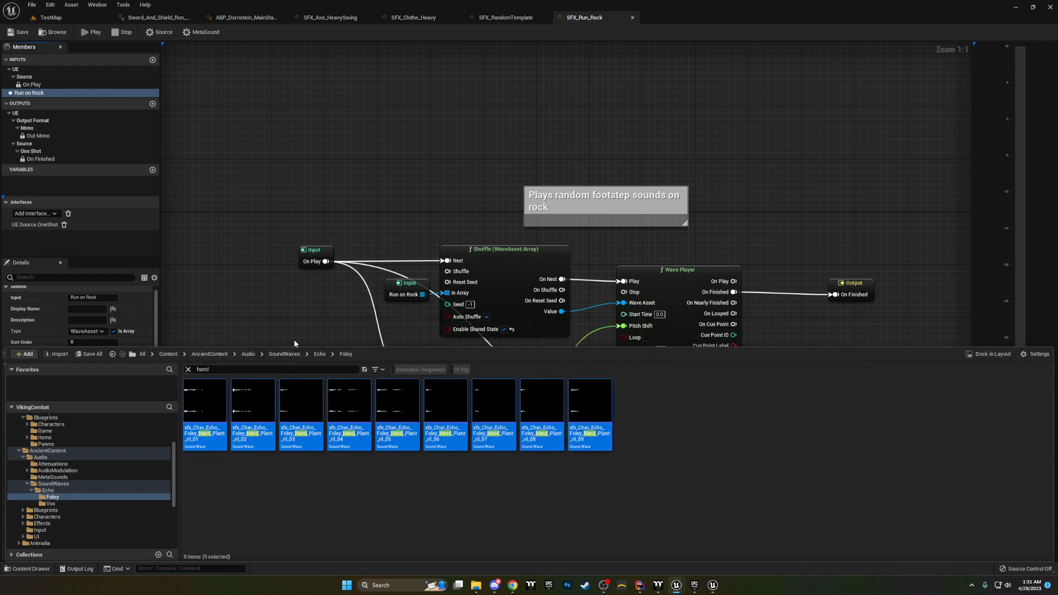
drag(307, 352, 307, 478)
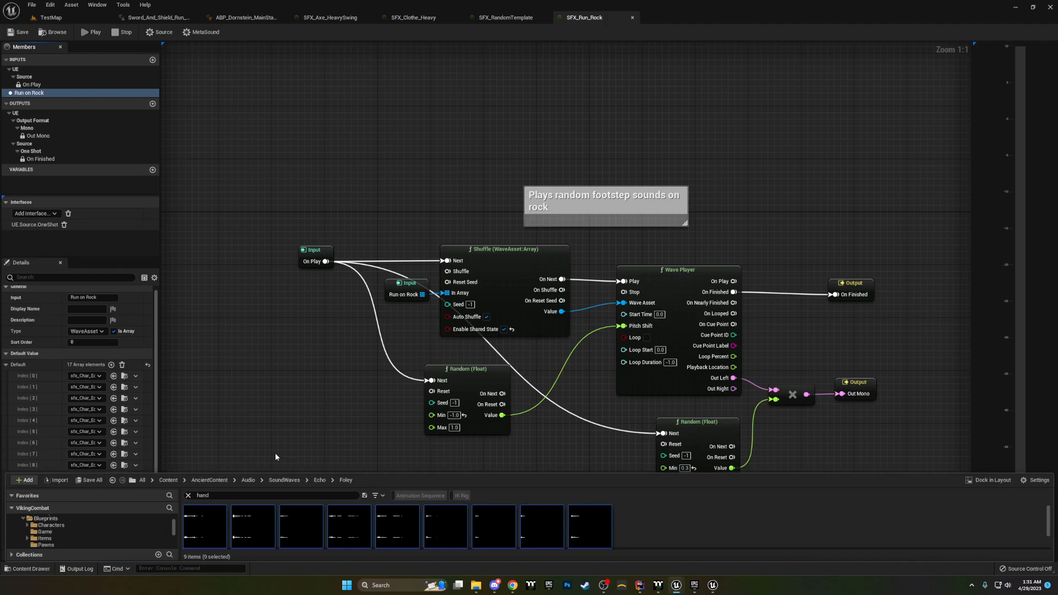
Step: Return to SFX_RandomTemplate and add all the Hand_Plant sound waves to the Wave type input's default array
click(506, 17)
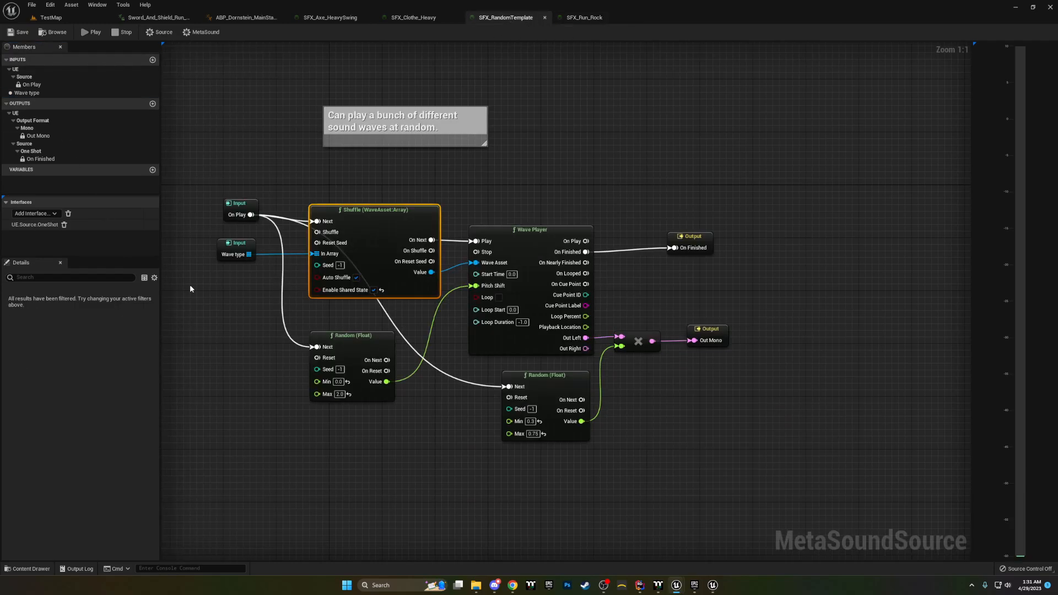
click(34, 94)
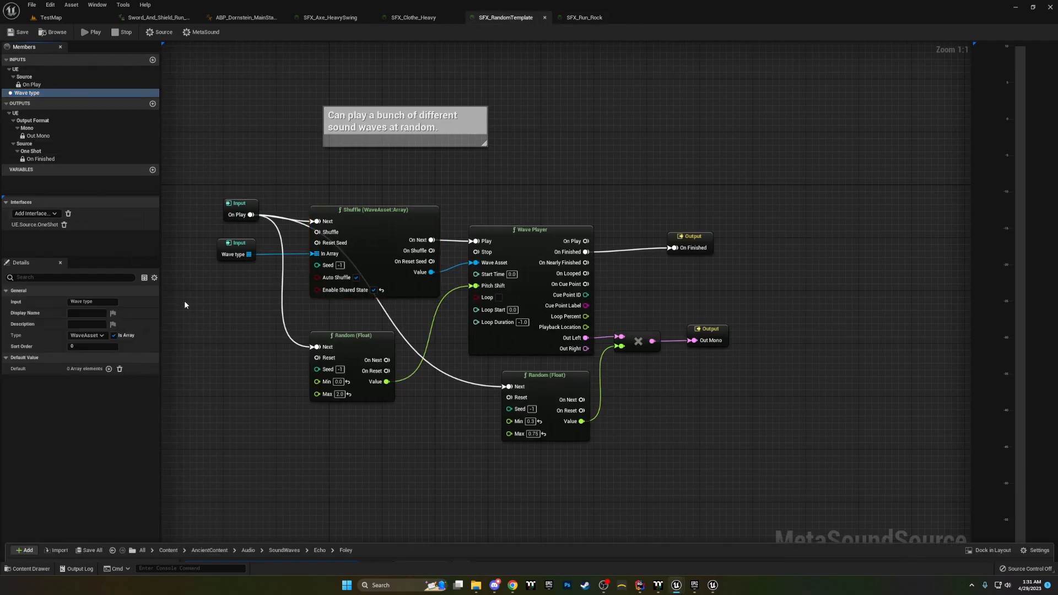
key(ctrl+space)
drag(218, 540, 644, 522)
click(782, 542)
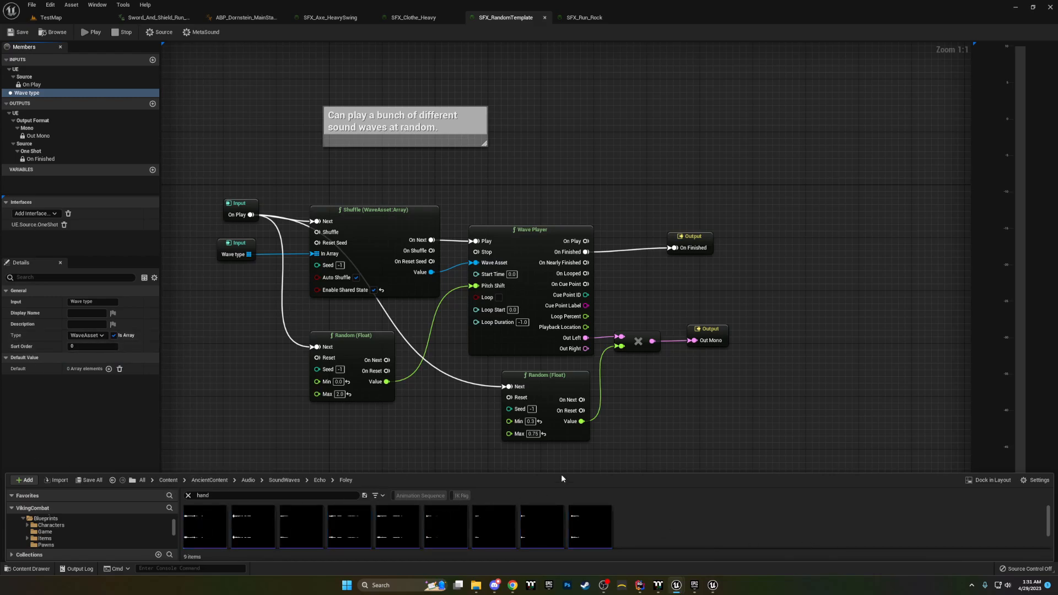
drag(558, 472, 556, 414)
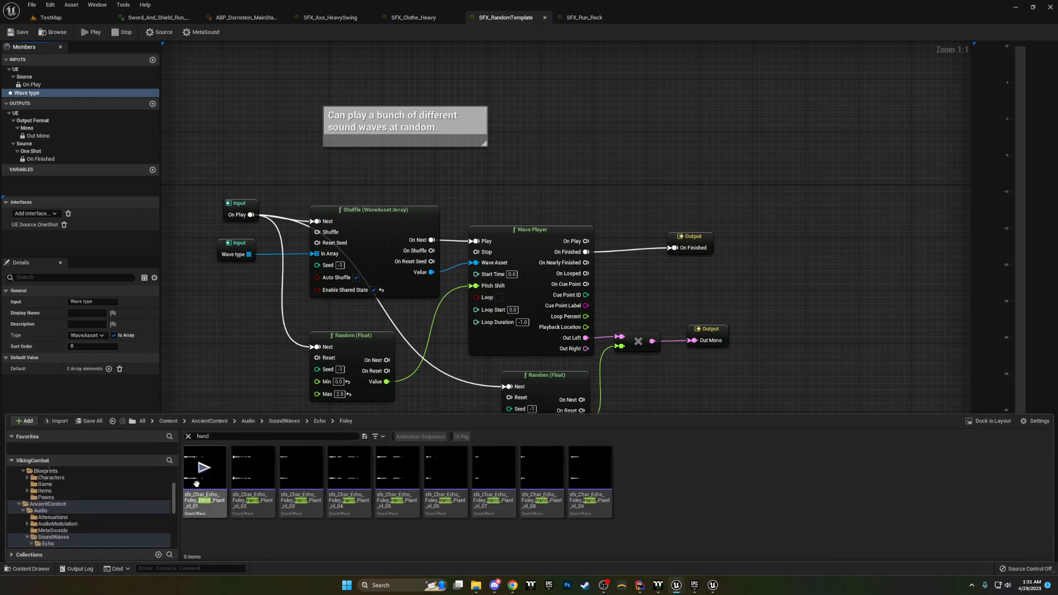
click(194, 473)
shift+click(590, 474)
drag(421, 484, 88, 369)
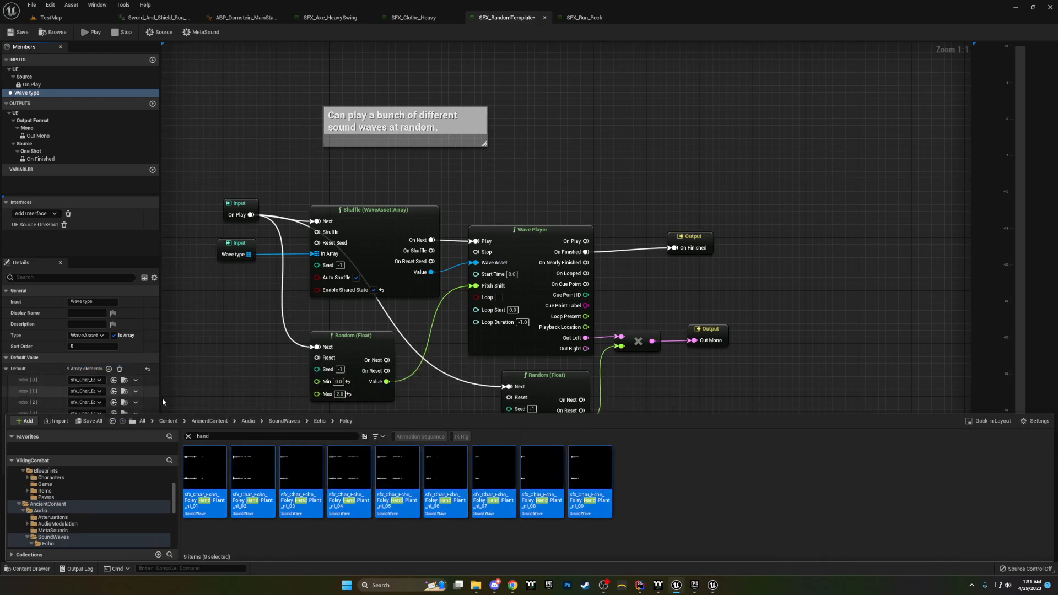
Step: Remove all elements from the Wave type input's default array
click(210, 390)
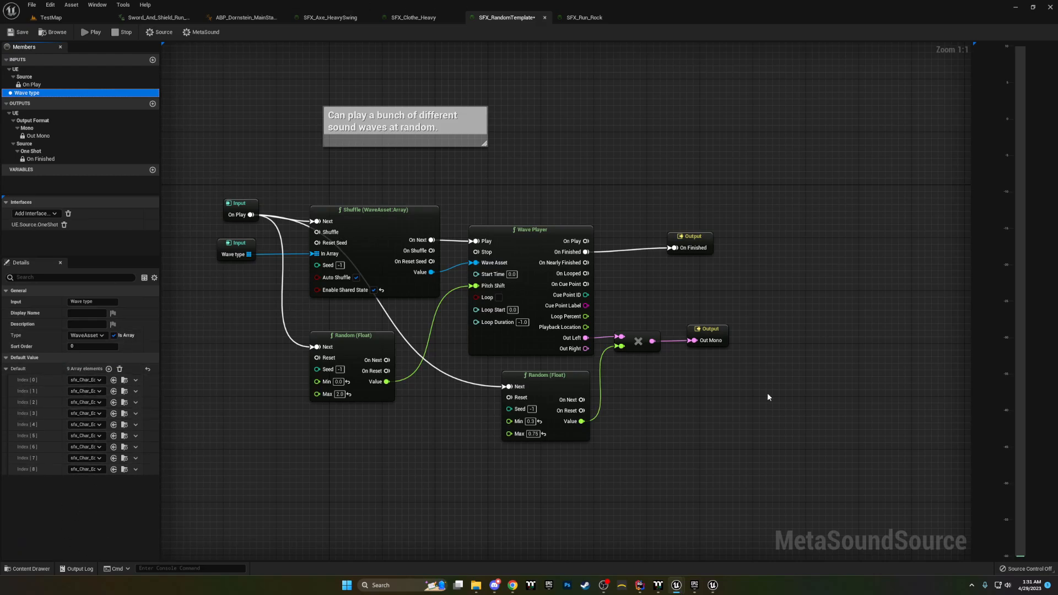
click(461, 447)
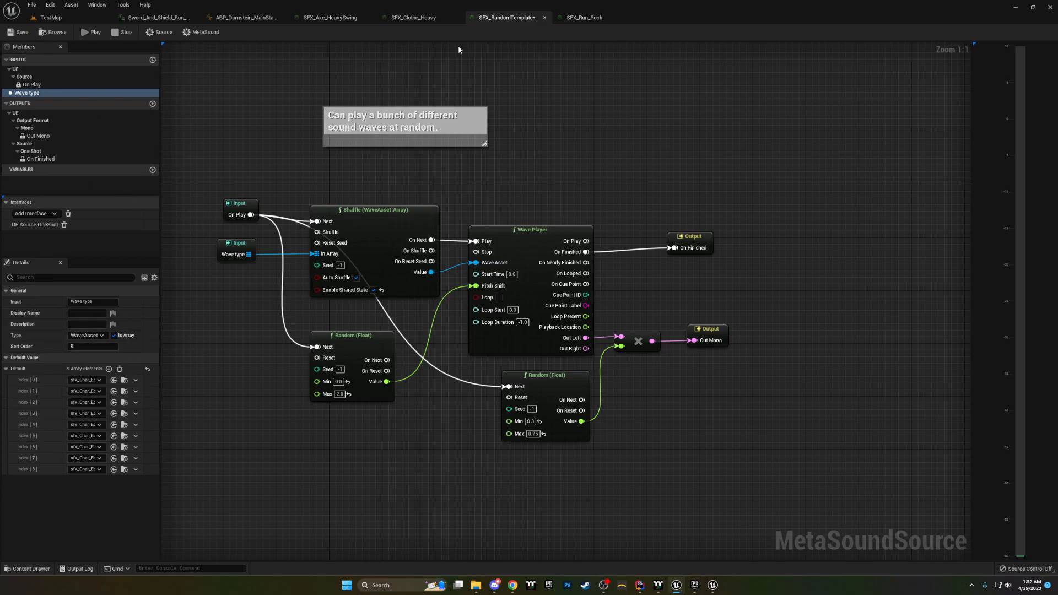
click(120, 369)
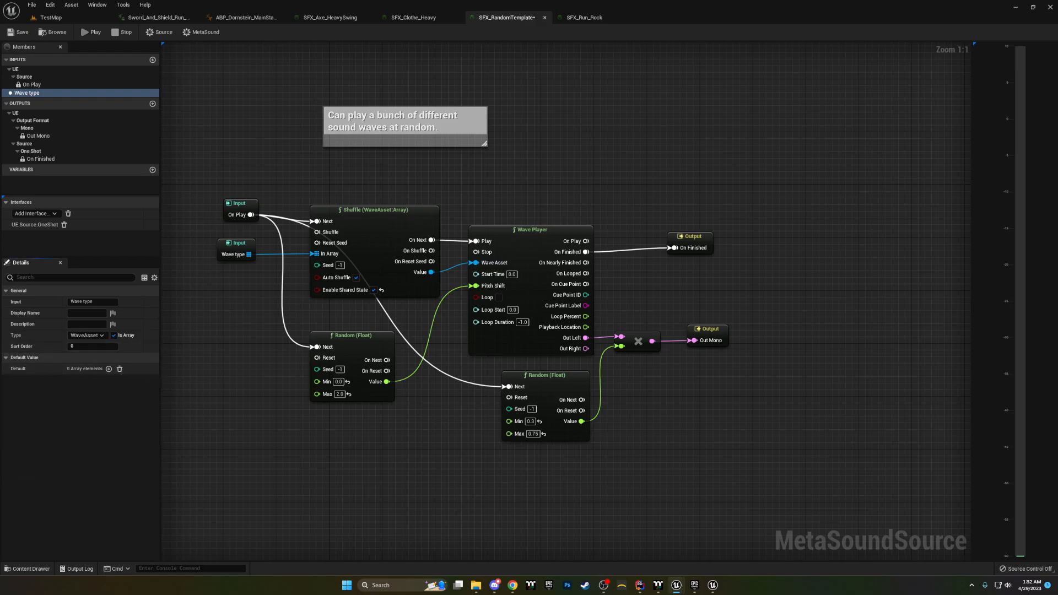